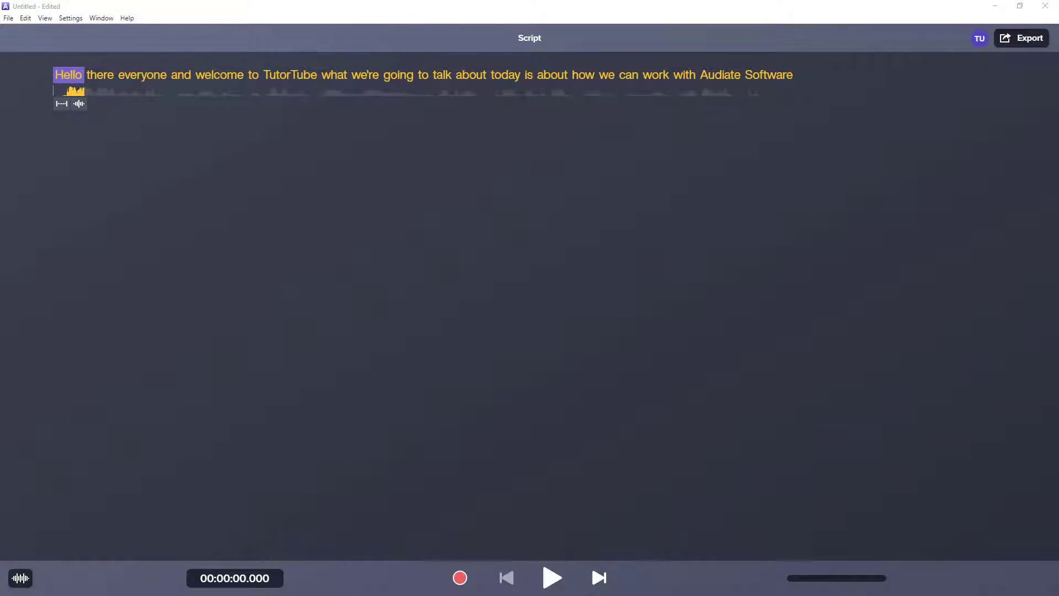
Play back the recording from the word "Hello" and pause after "TutorTube".
left_click(424, 159)
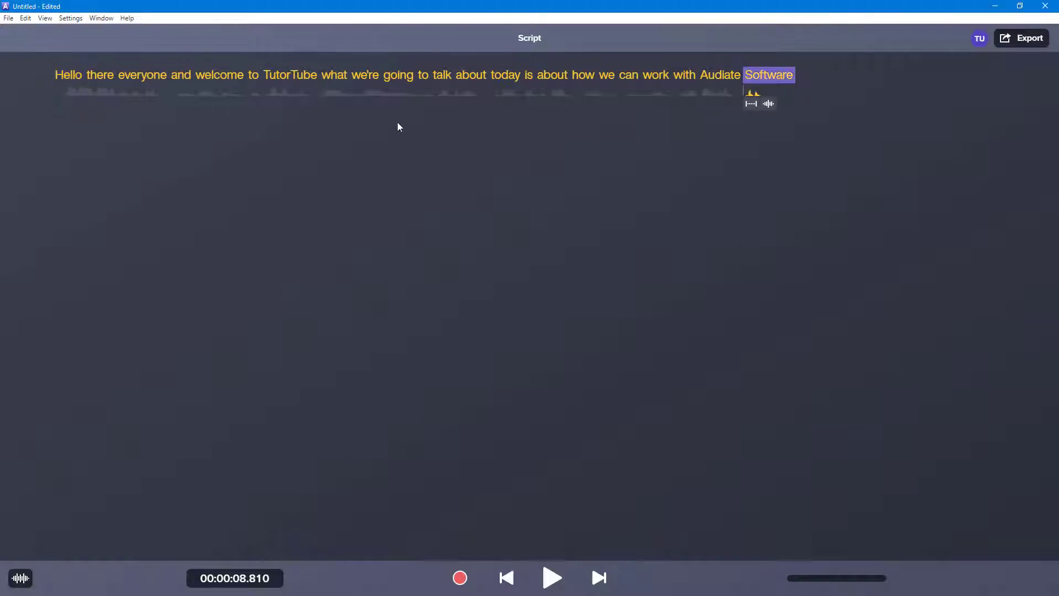
left_click(59, 74)
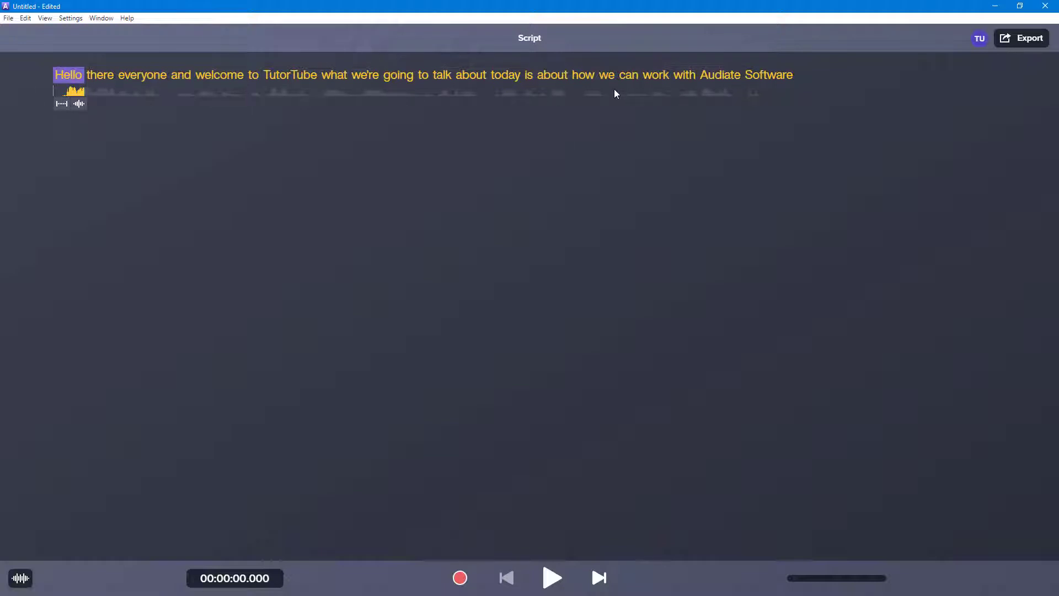
left_click(552, 579)
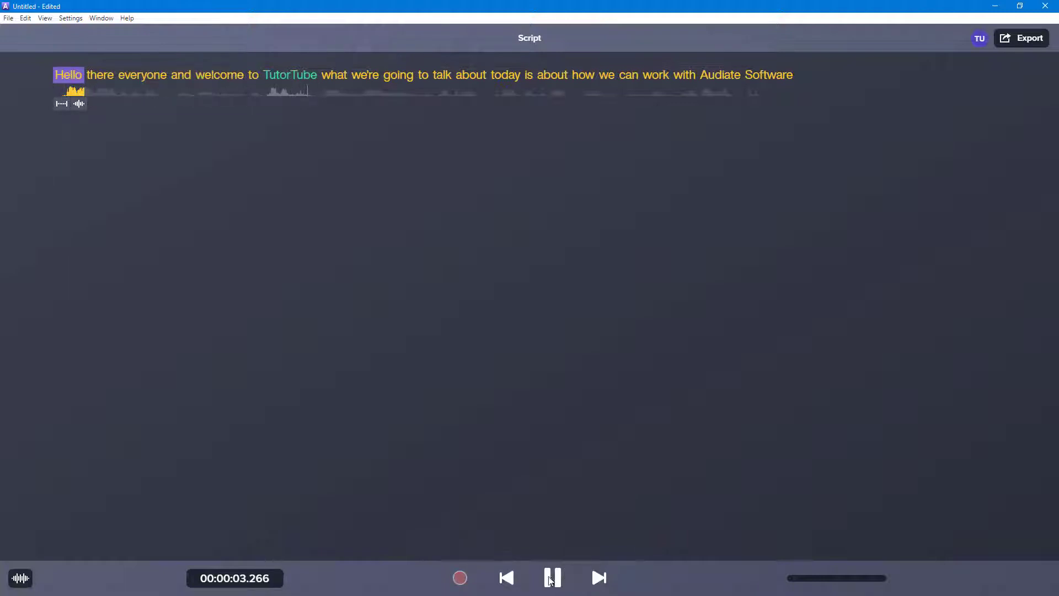
left_click(552, 579)
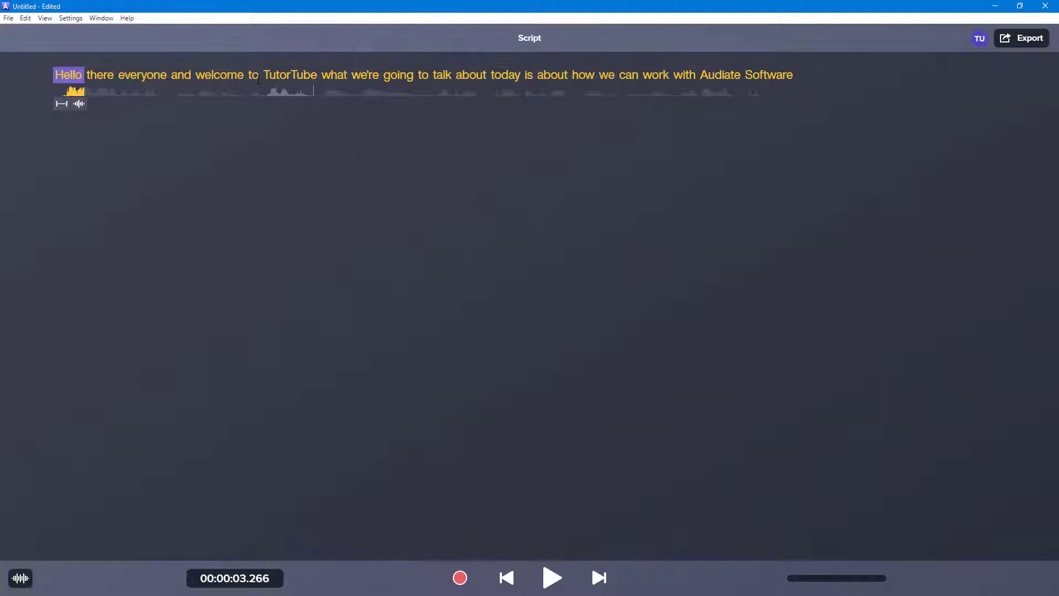
Open the waveform editor at the word "to" before "TutorTube" and zoom in on that word.
left_click(258, 80)
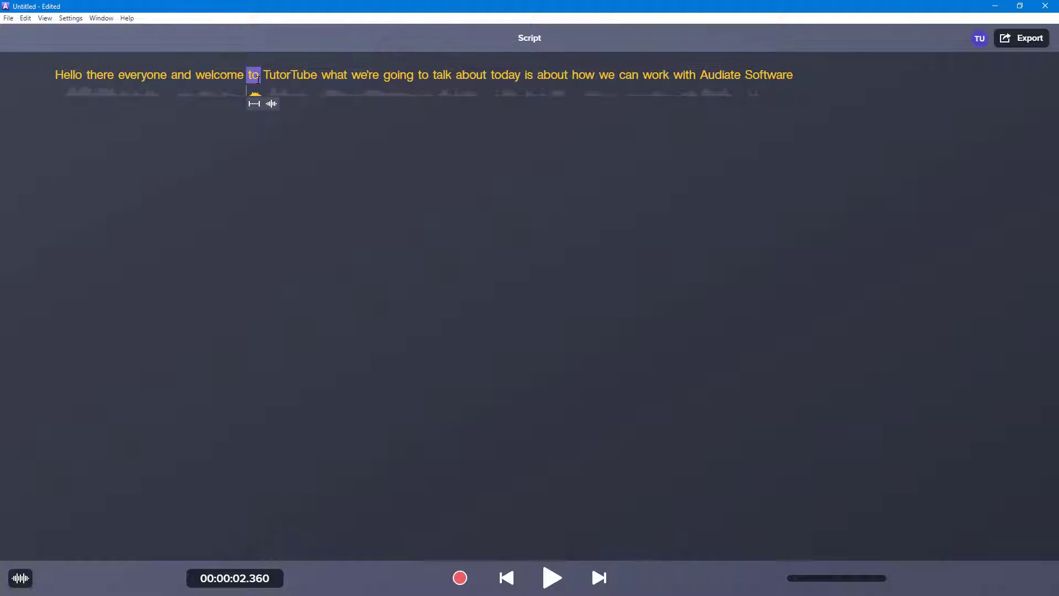
left_click(271, 104)
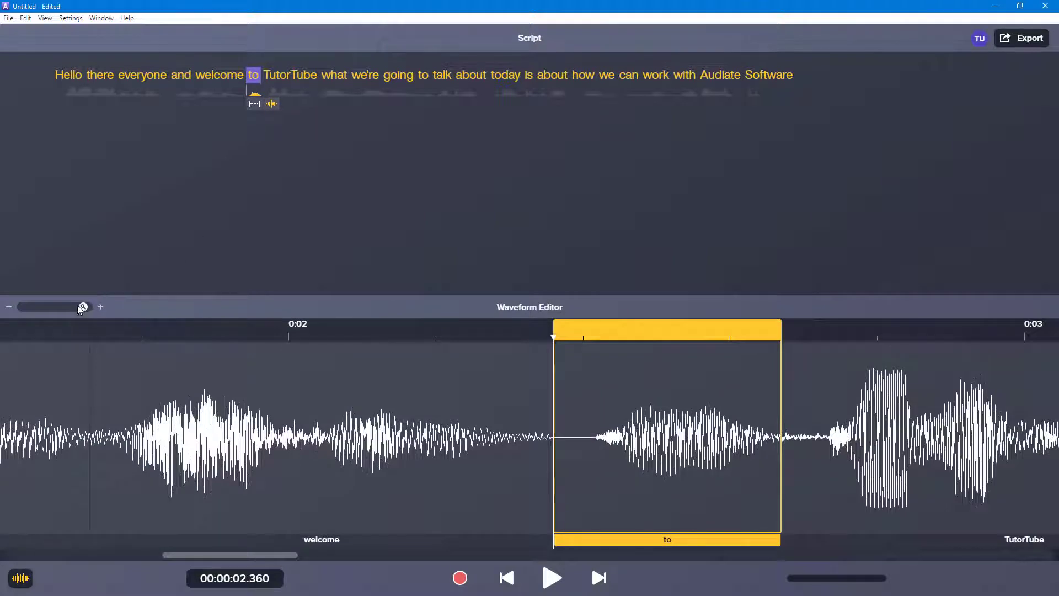
left_click(49, 309)
left_click_drag(49, 309, 53, 309)
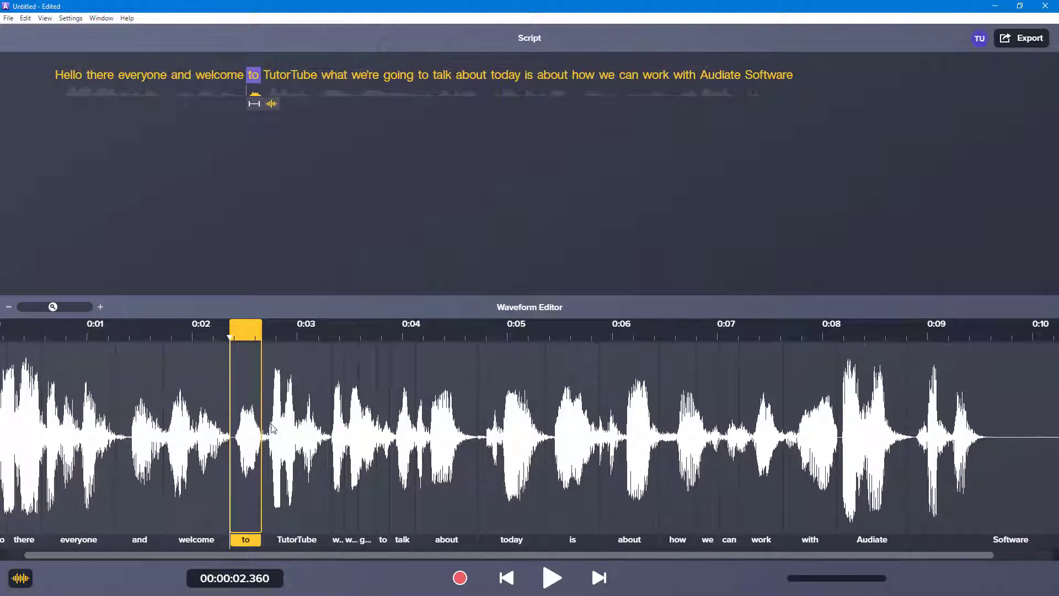
left_click_drag(53, 307, 85, 314)
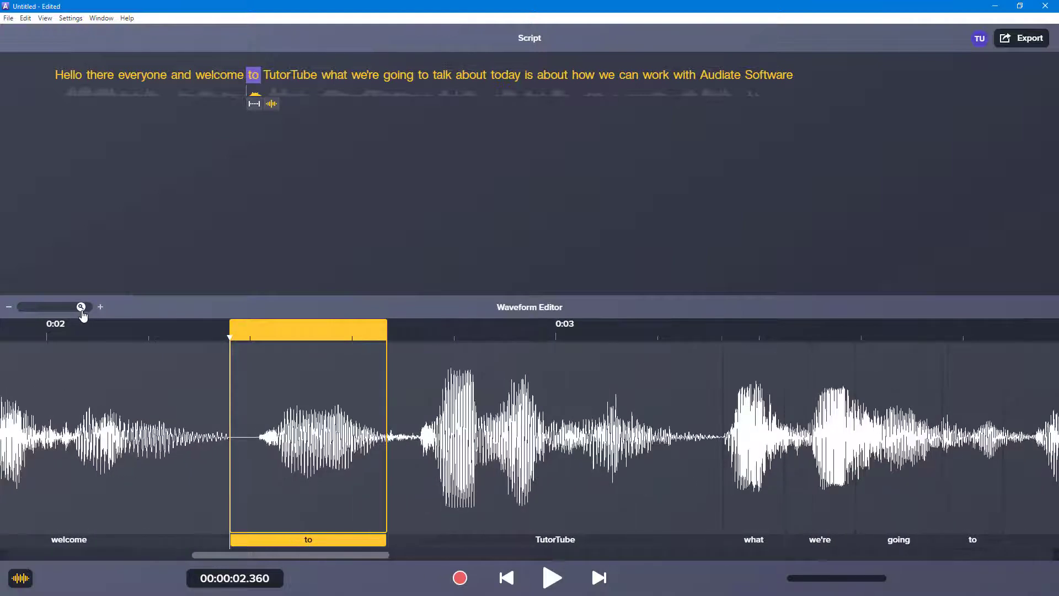
Insert silence after the word "to" and play back the passage from "welcome" through "TutorTube".
right_click(371, 540)
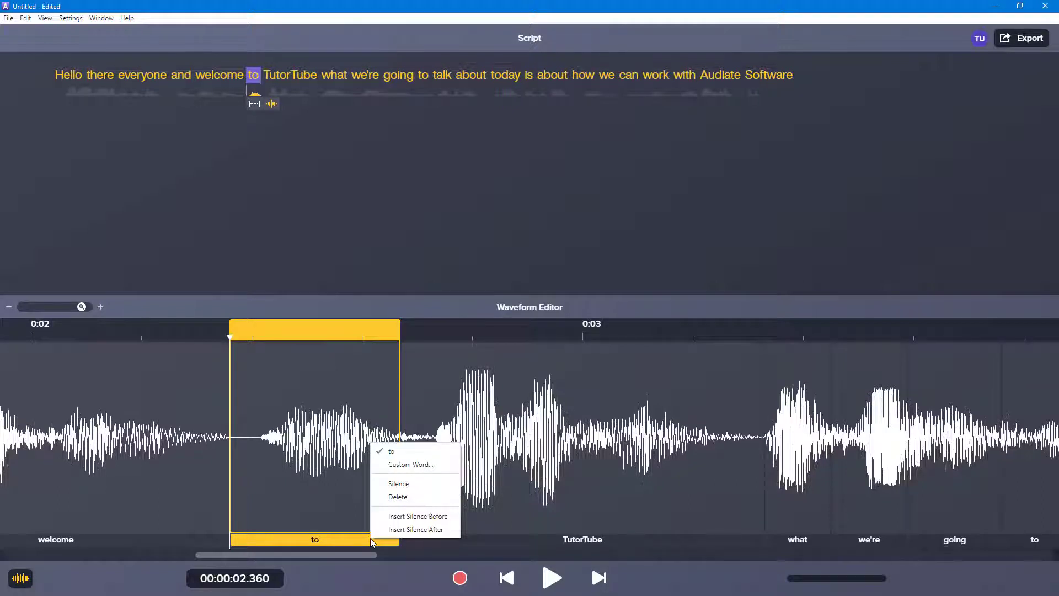
left_click(419, 529)
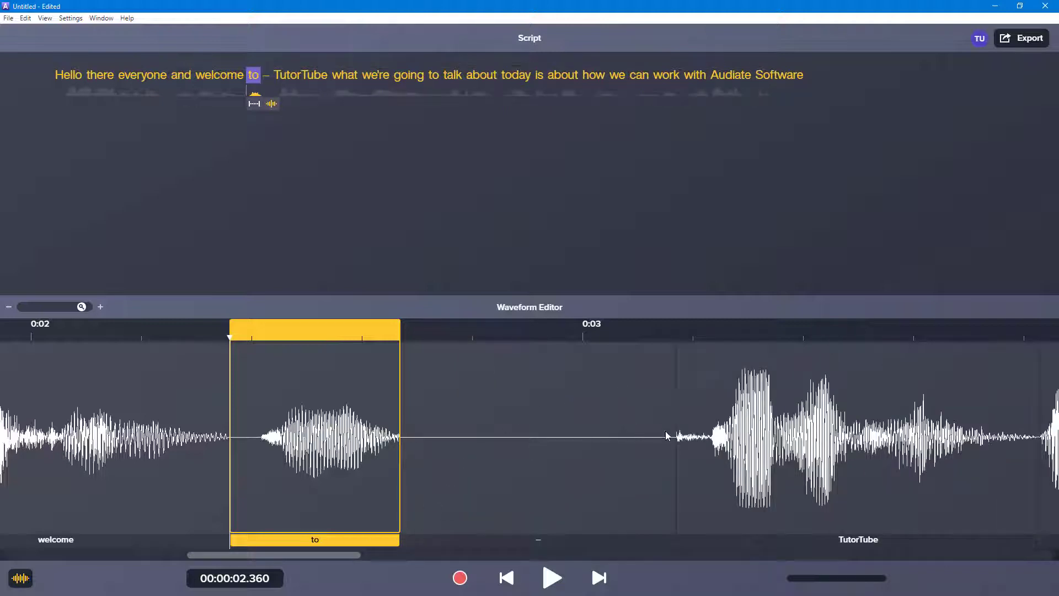
left_click_drag(646, 437, 470, 448)
left_click(158, 439)
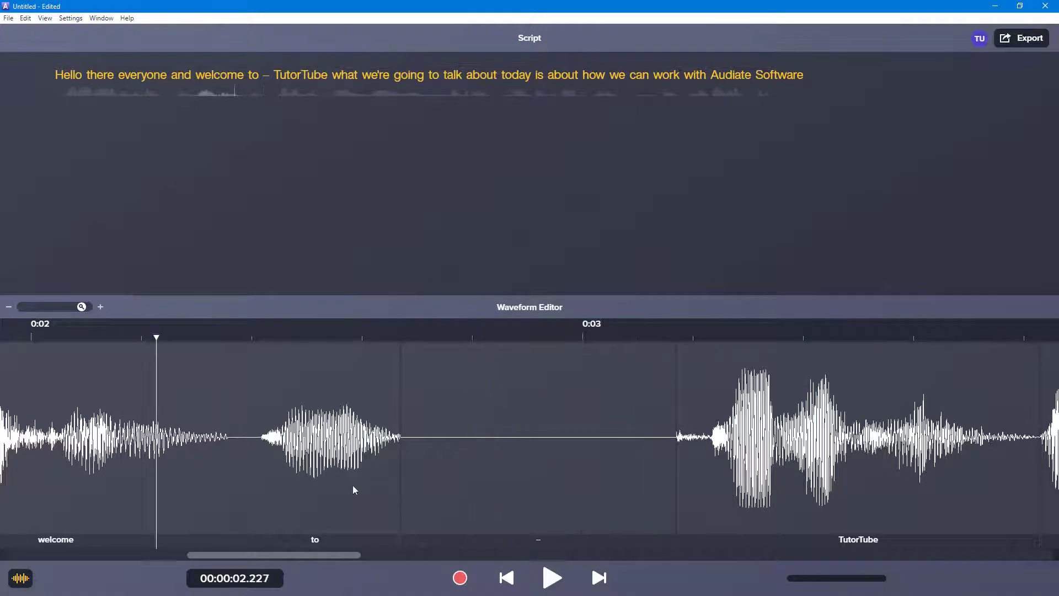
left_click(550, 578)
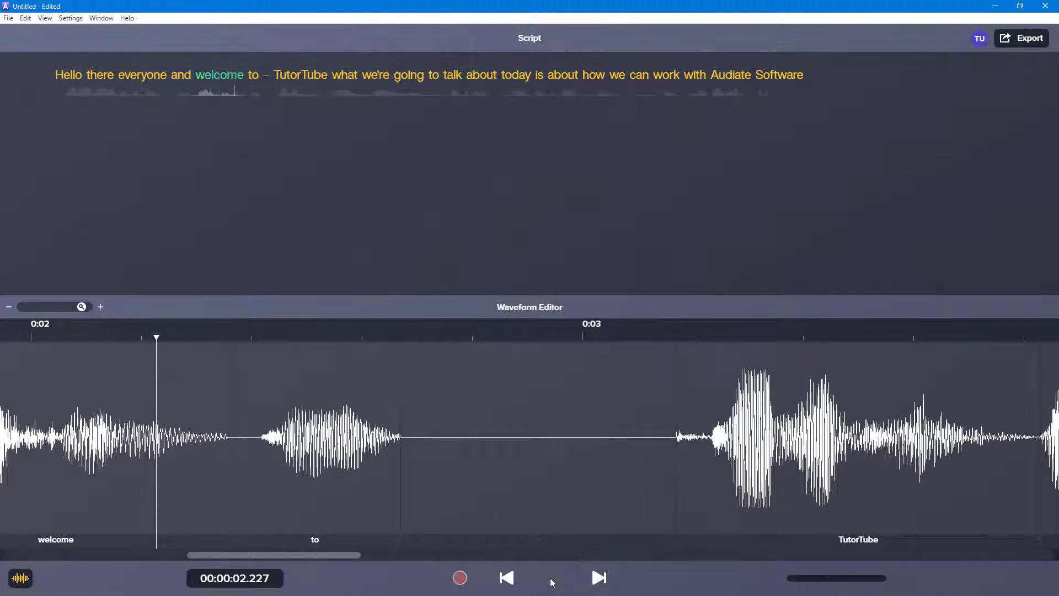
key("Tab")
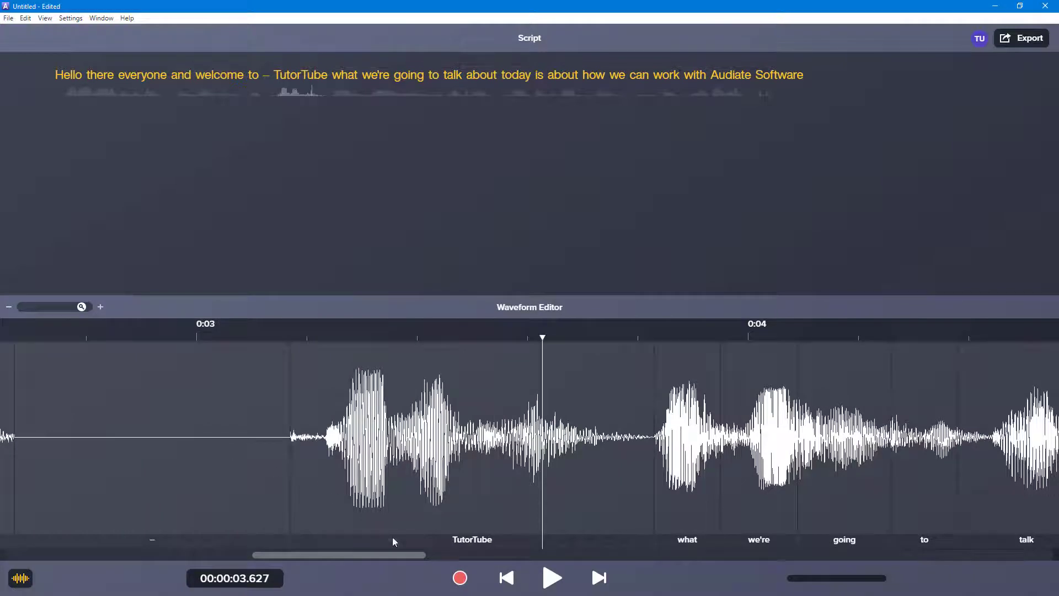
Try deleting about 0.49 s of the silence between "to" and "TutorTube", and play back the passage.
left_click_drag(346, 555, 281, 556)
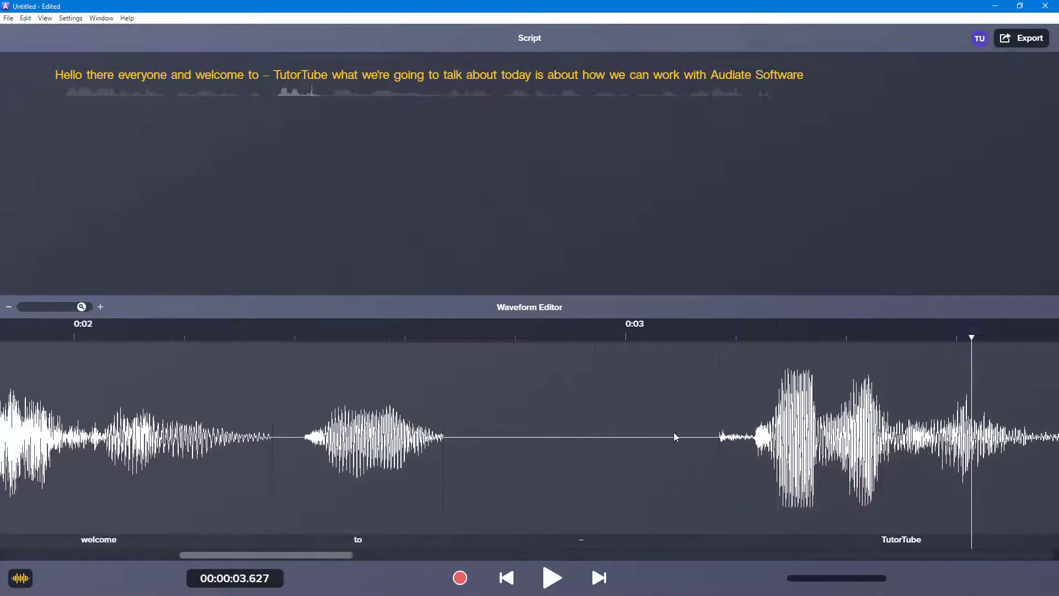
left_click_drag(738, 441, 471, 450)
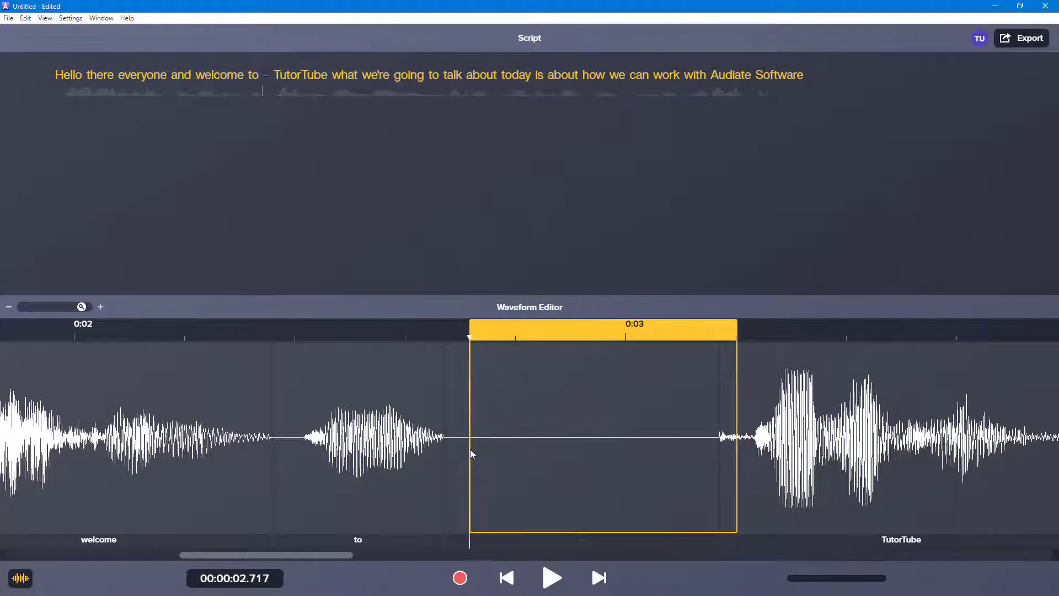
key("Delete")
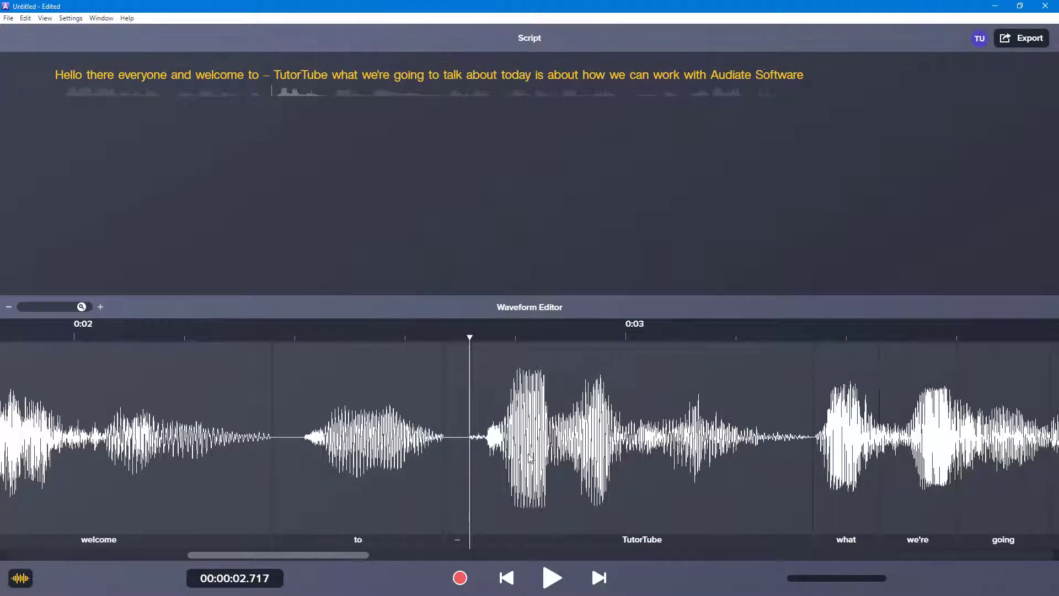
left_click(119, 430)
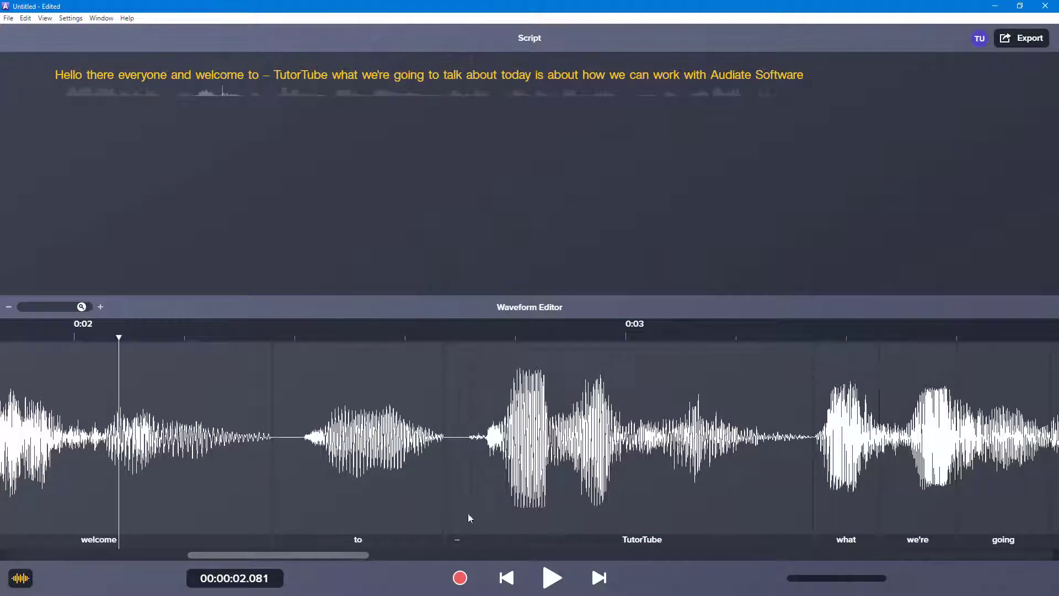
left_click(550, 578)
left_click(550, 577)
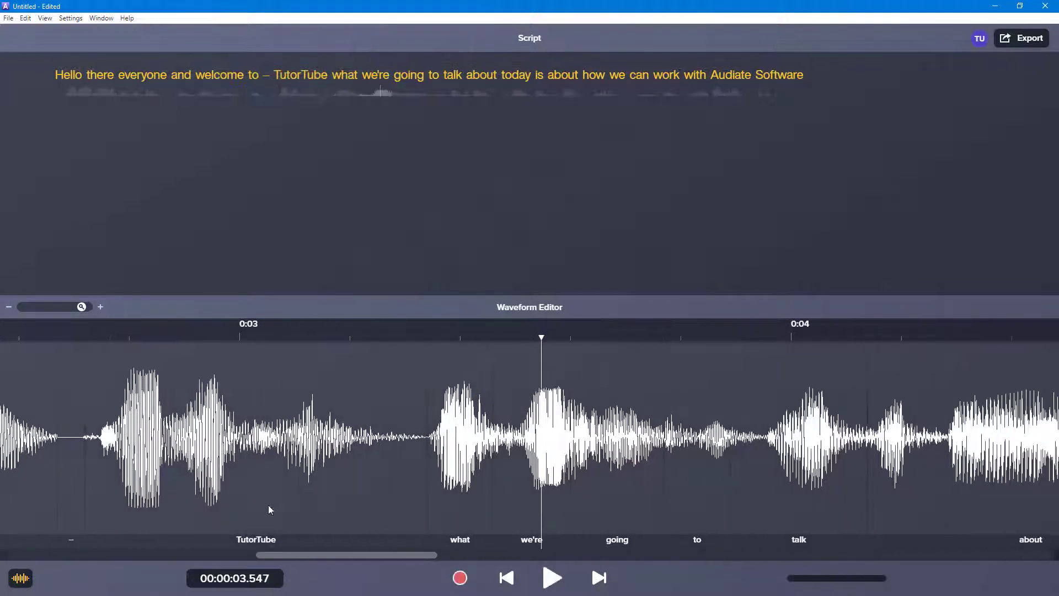
Undo the last deletion in the pause before "TutorTube".
left_click(77, 382)
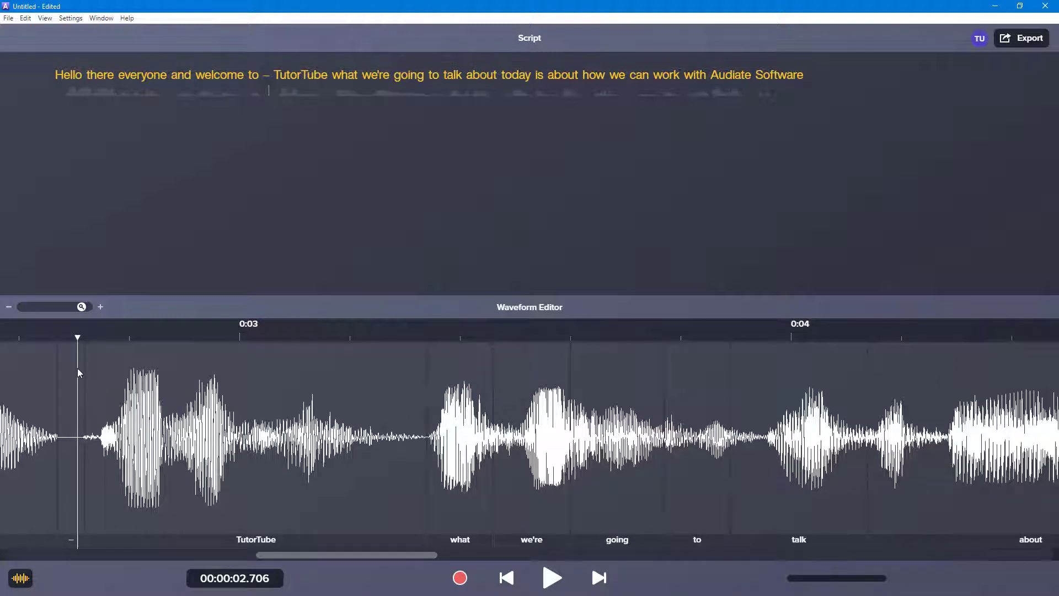
key("ctrl+z")
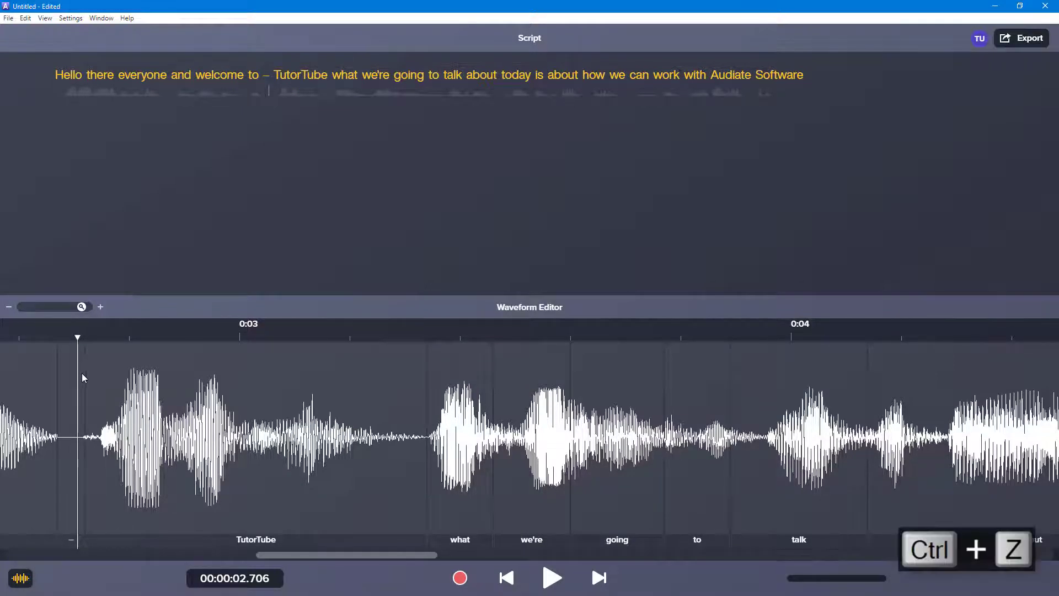
Delete about 0.38 s from the later part of the silence before "TutorTube" and play back the result, finally from the script's beginning.
left_click_drag(366, 441, 155, 451)
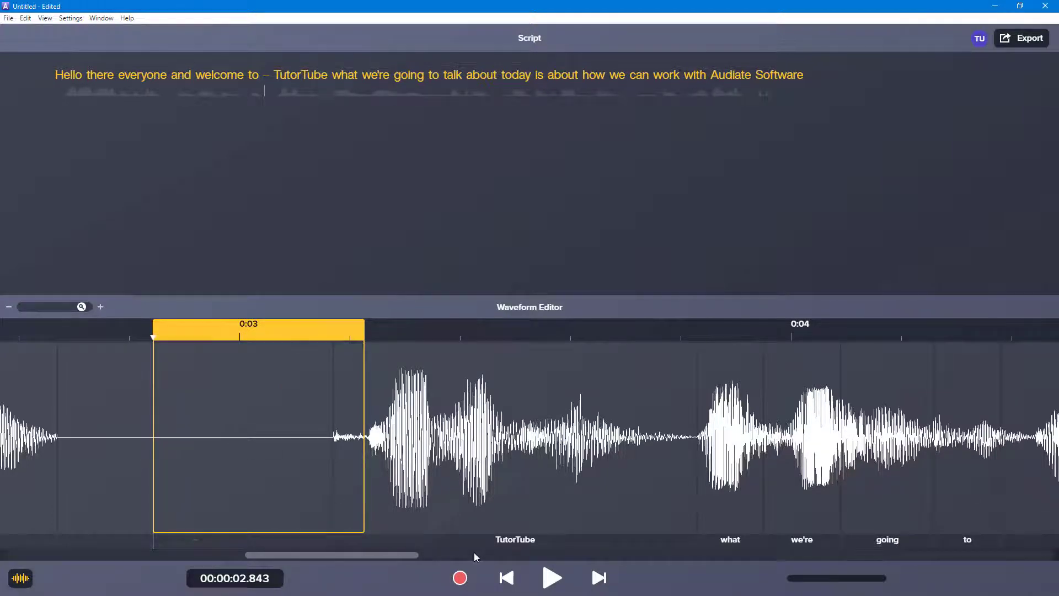
key("Delete")
left_click_drag(411, 554, 330, 557)
left_click(291, 440)
left_click(552, 577)
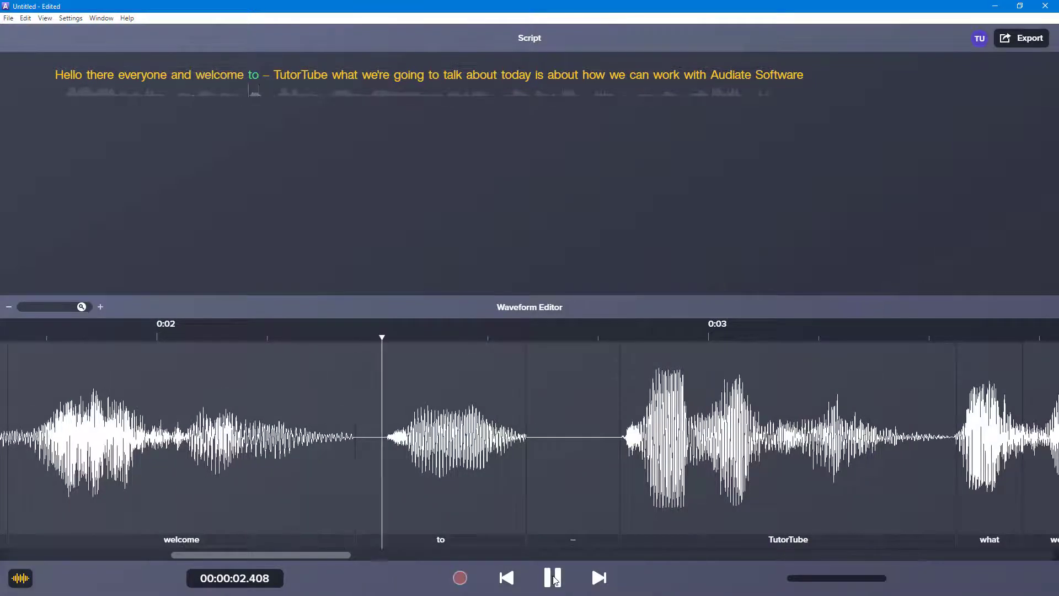
left_click(552, 577)
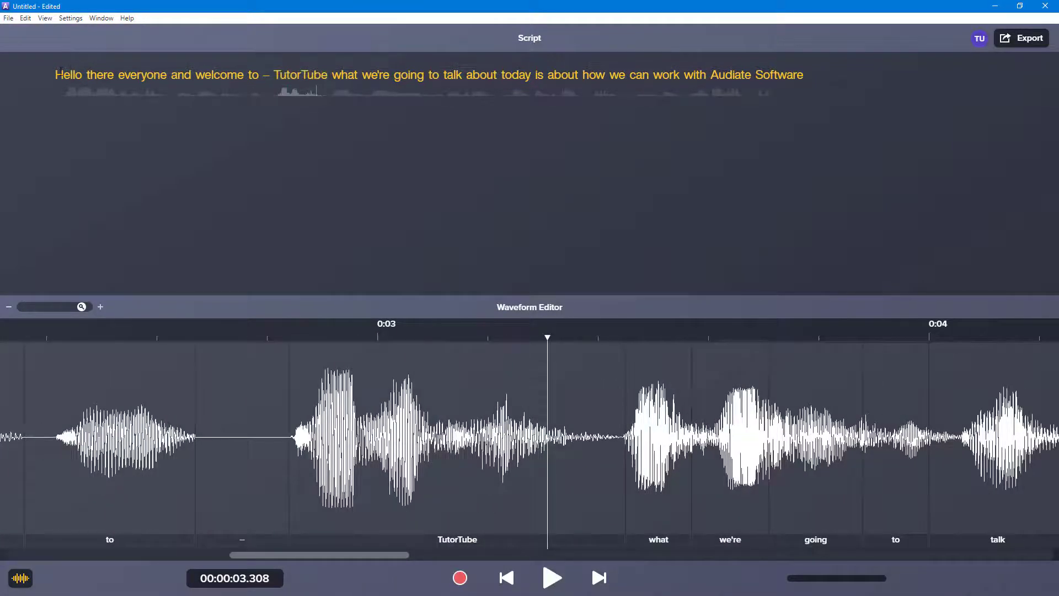
left_click(62, 73)
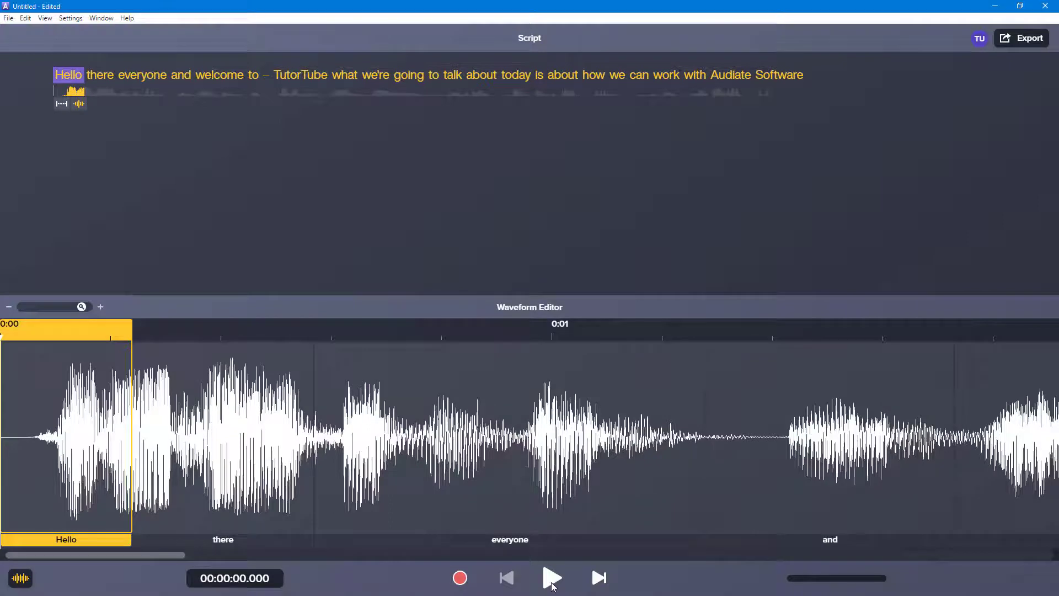
left_click(552, 580)
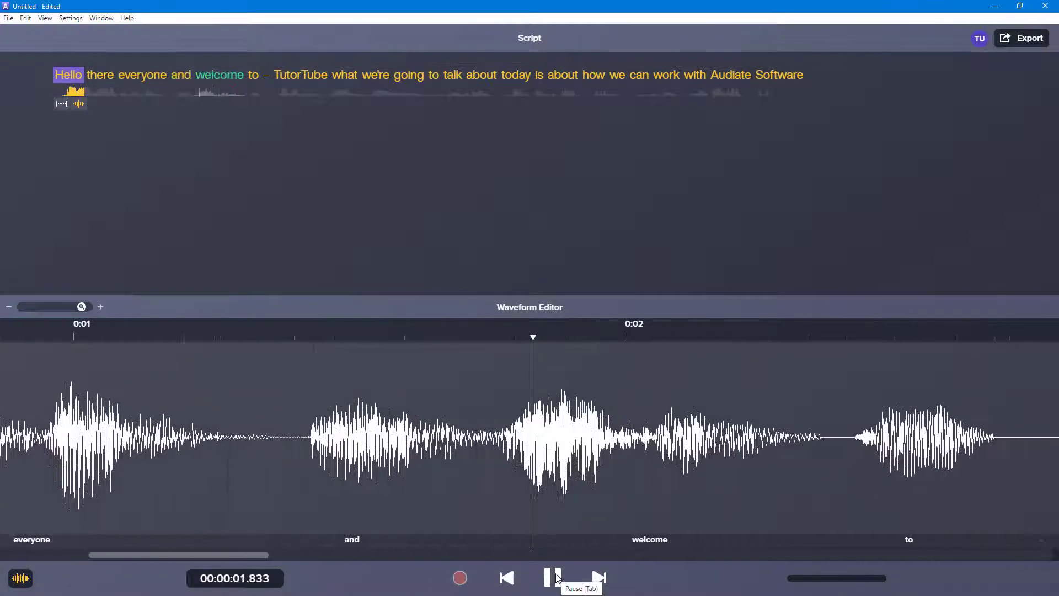
Delete about 0.1 s more of the silence between "to" and "TutorTube" and play back from "to".
left_click(244, 434)
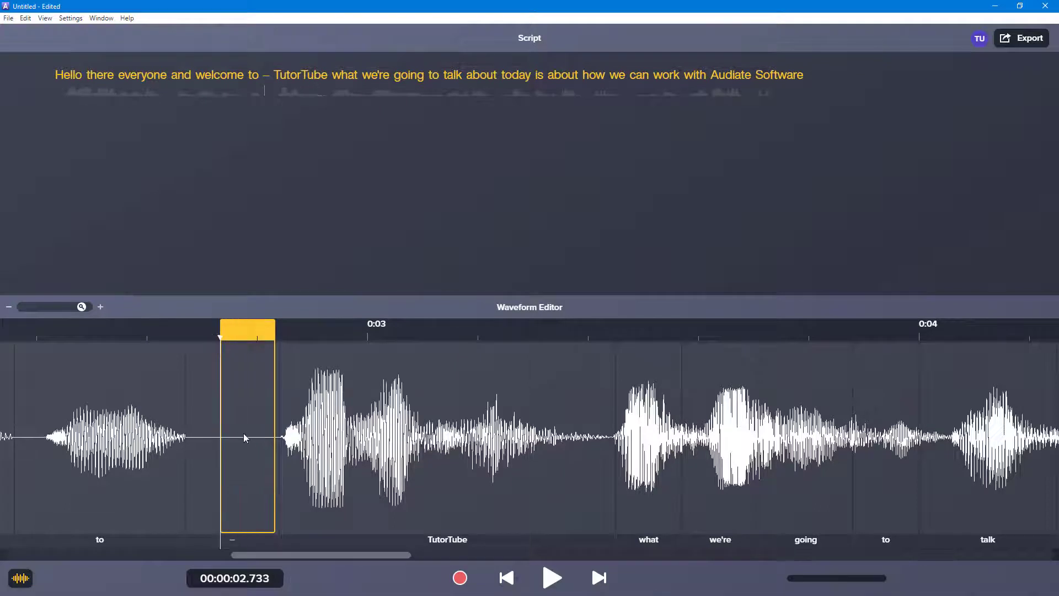
right_click(243, 432)
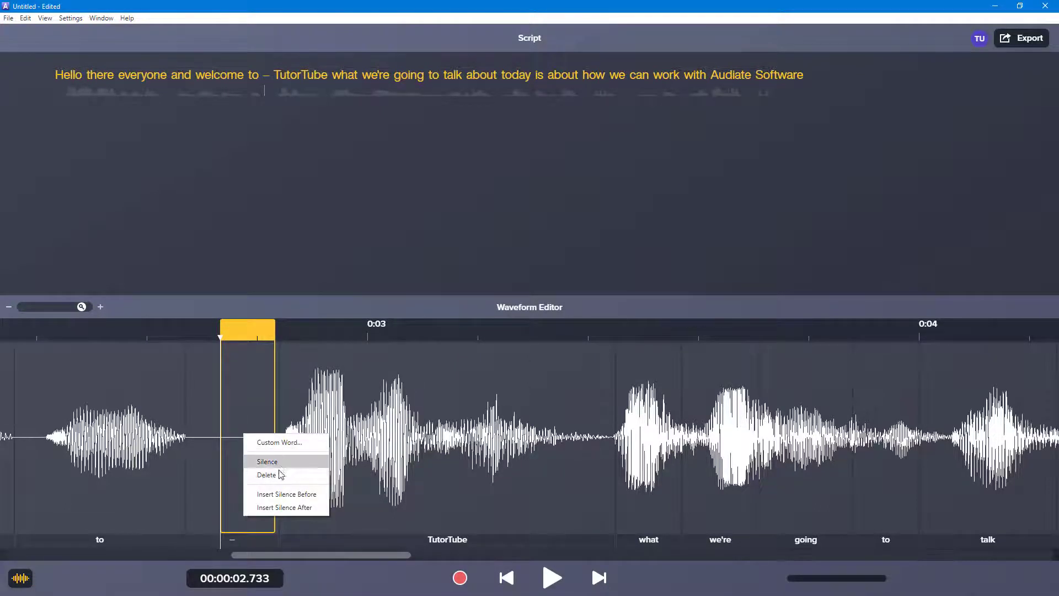
left_click(281, 474)
left_click(33, 417)
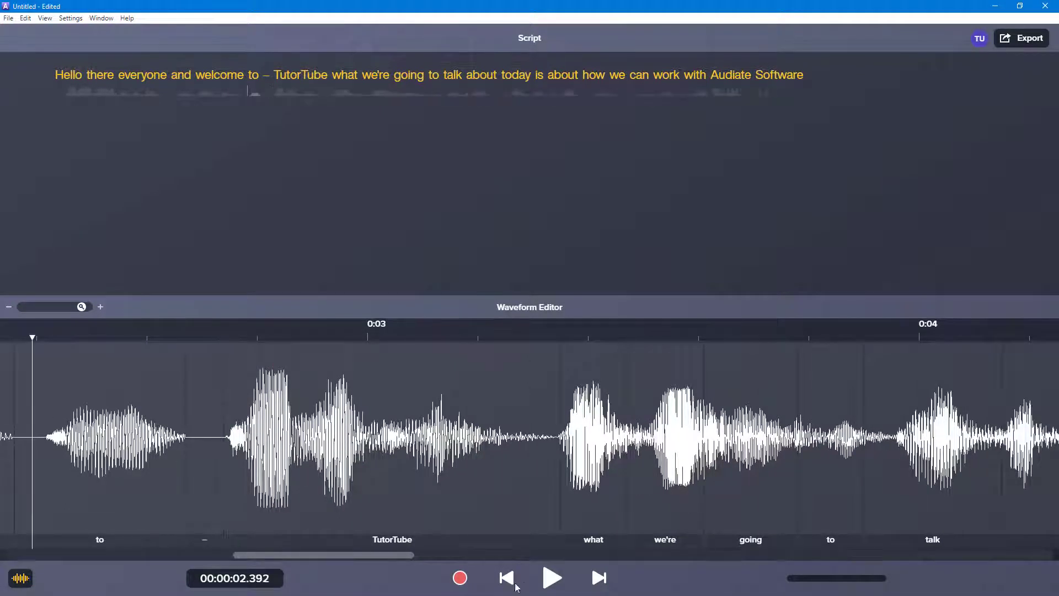
left_click(551, 579)
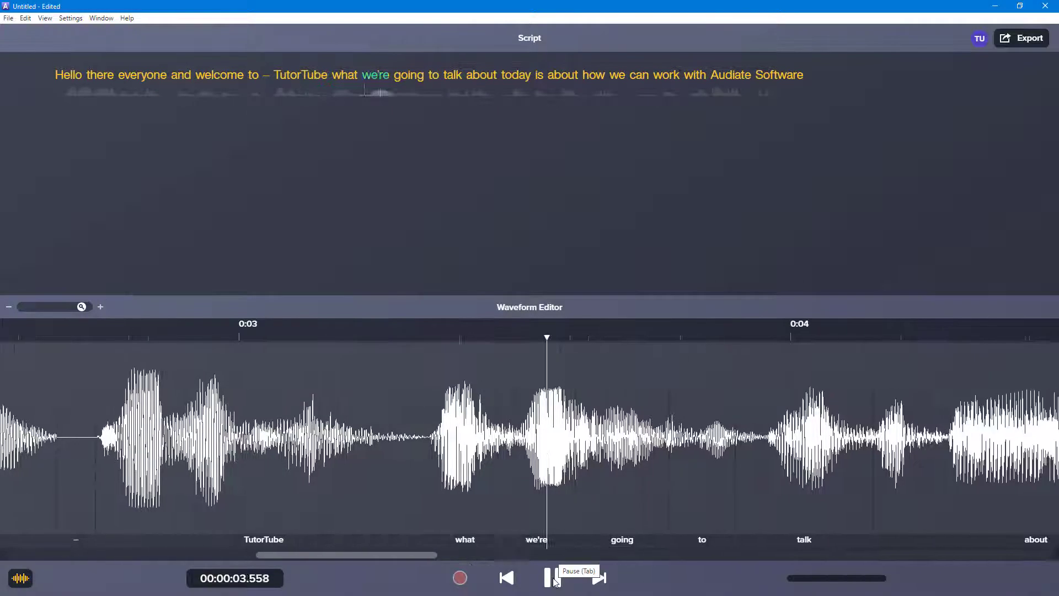
left_click(552, 578)
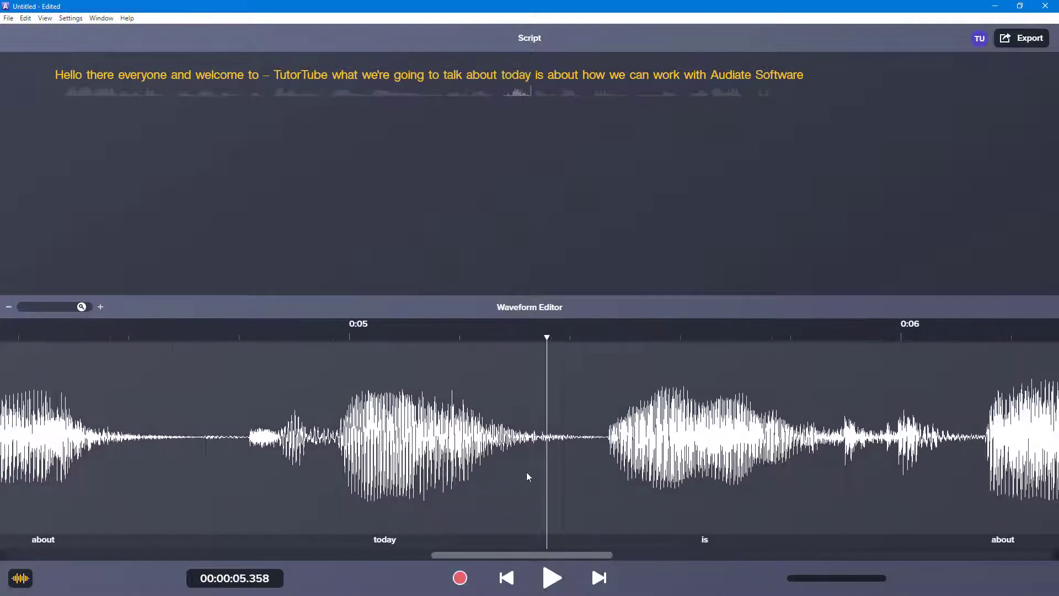
Insert silence after the word "TutorTube" and delete about 0.18 s of it to shorten the pause.
left_click(322, 77)
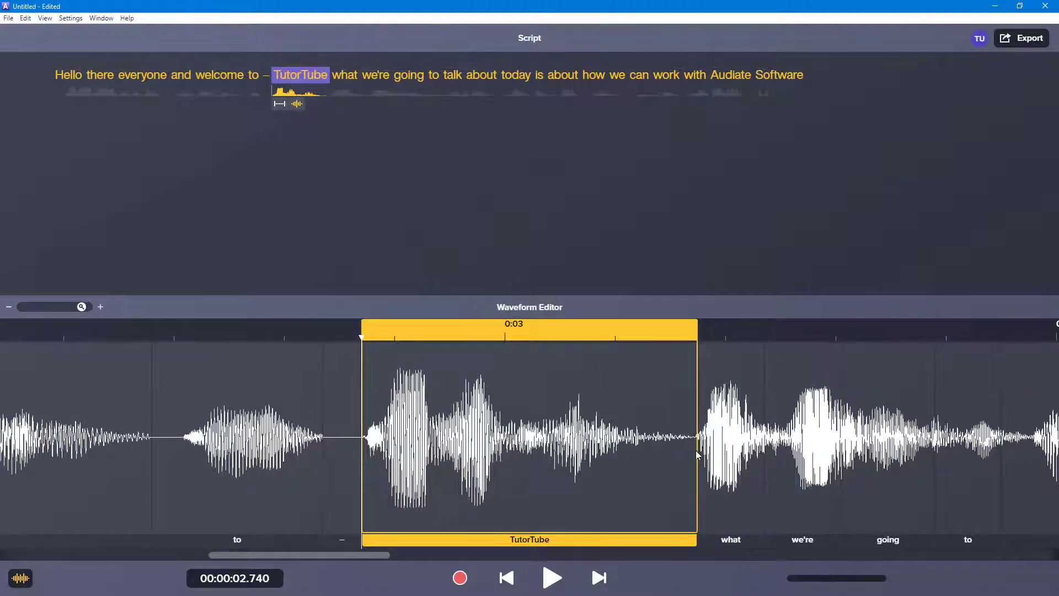
right_click(672, 542)
left_click(728, 537)
left_click_drag(953, 440, 855, 443)
key("Delete")
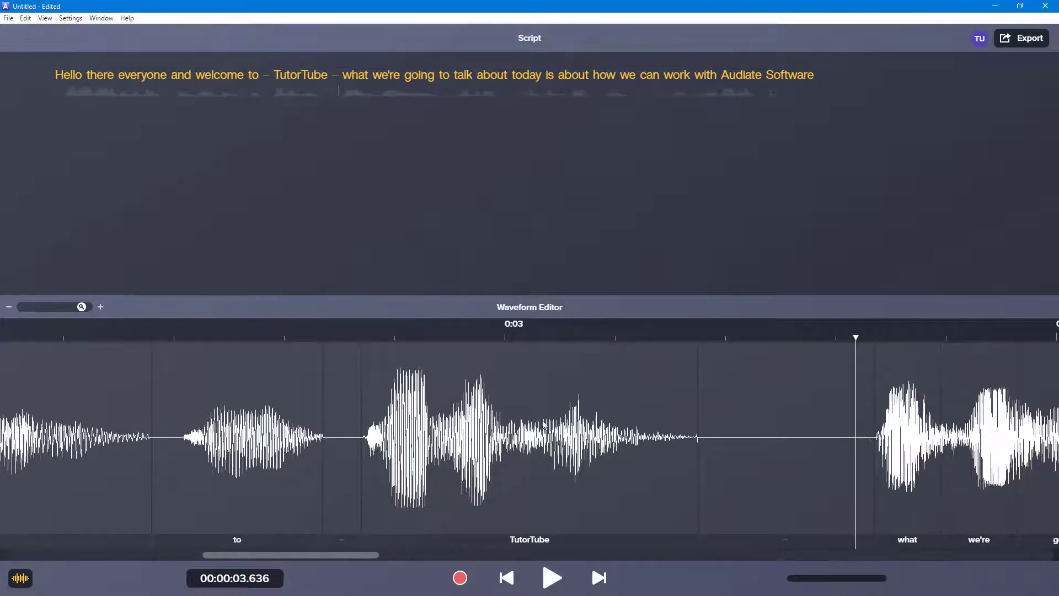
Play back the passage from within "TutorTube" across the following pause, and return to "Hello" at the script's start.
left_click(433, 432)
left_click(553, 577)
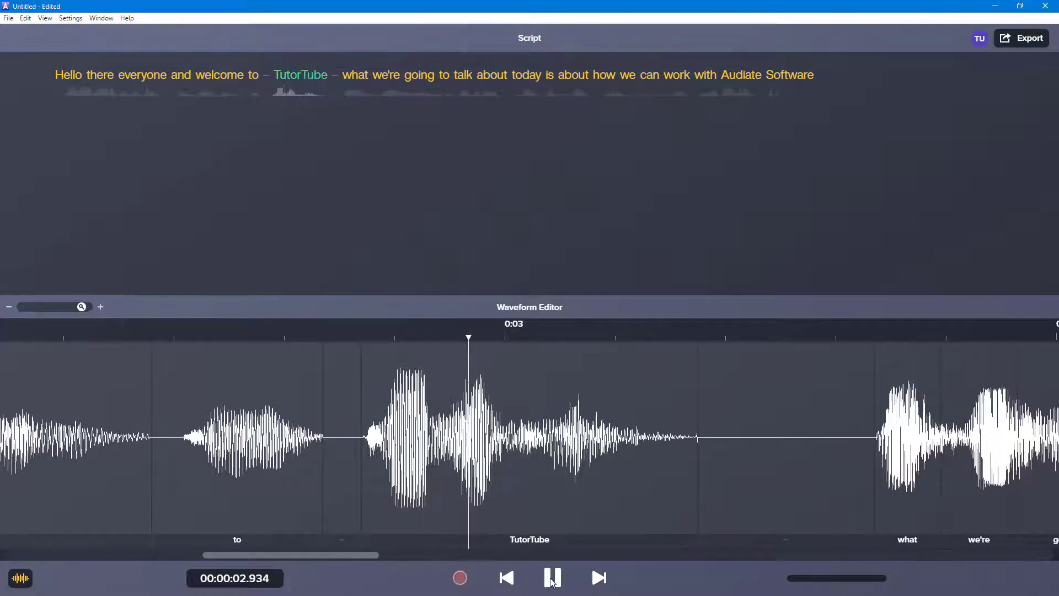
left_click(552, 576)
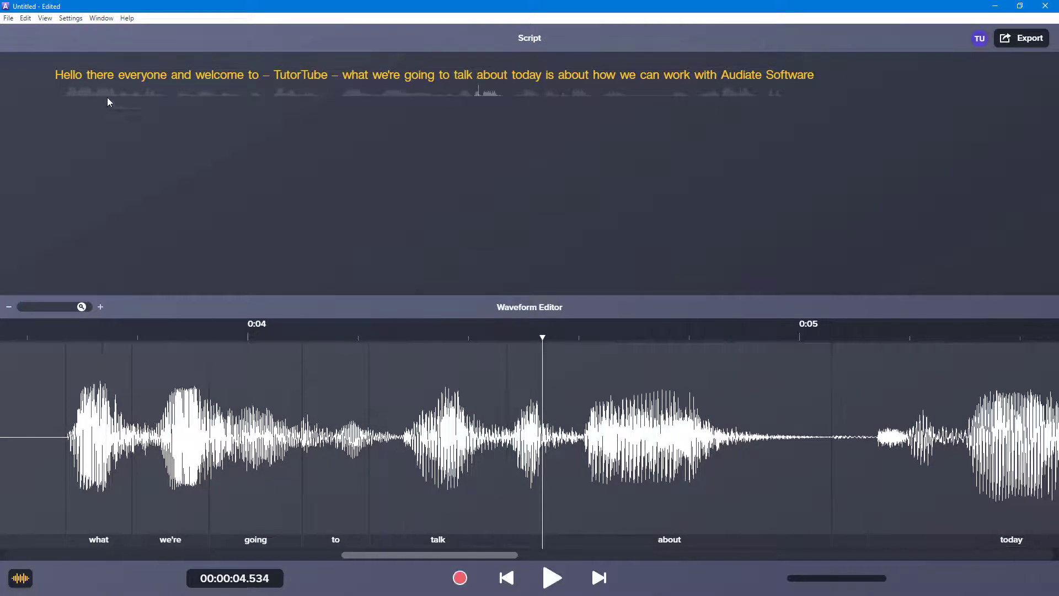
left_click(68, 75)
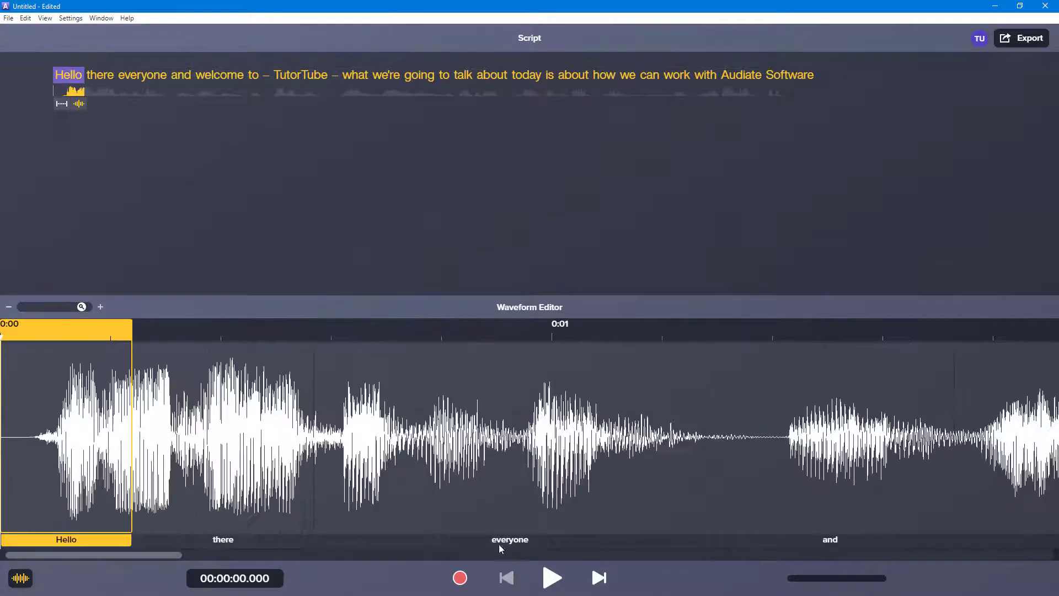
Play back the recording from "Hello", and replay the passage from "about" before "today" and from the preceding "to".
left_click(552, 579)
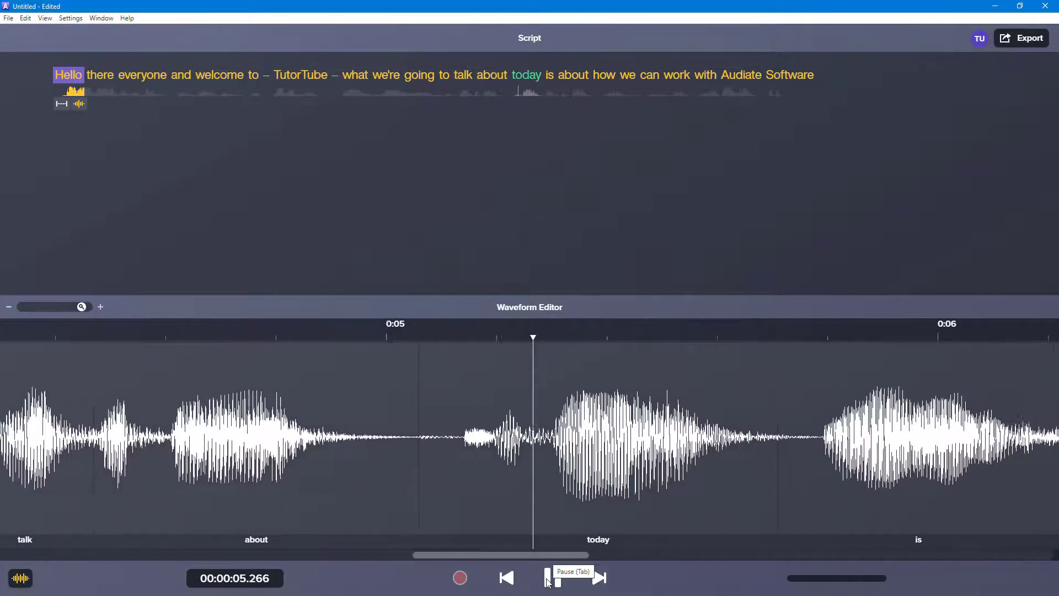
left_click(547, 579)
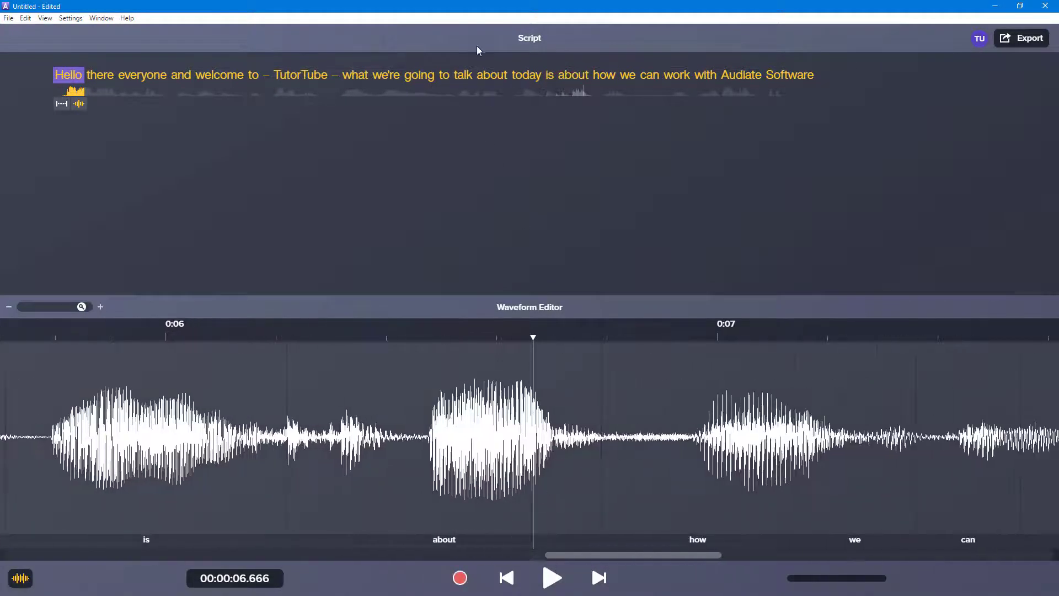
left_click(480, 75)
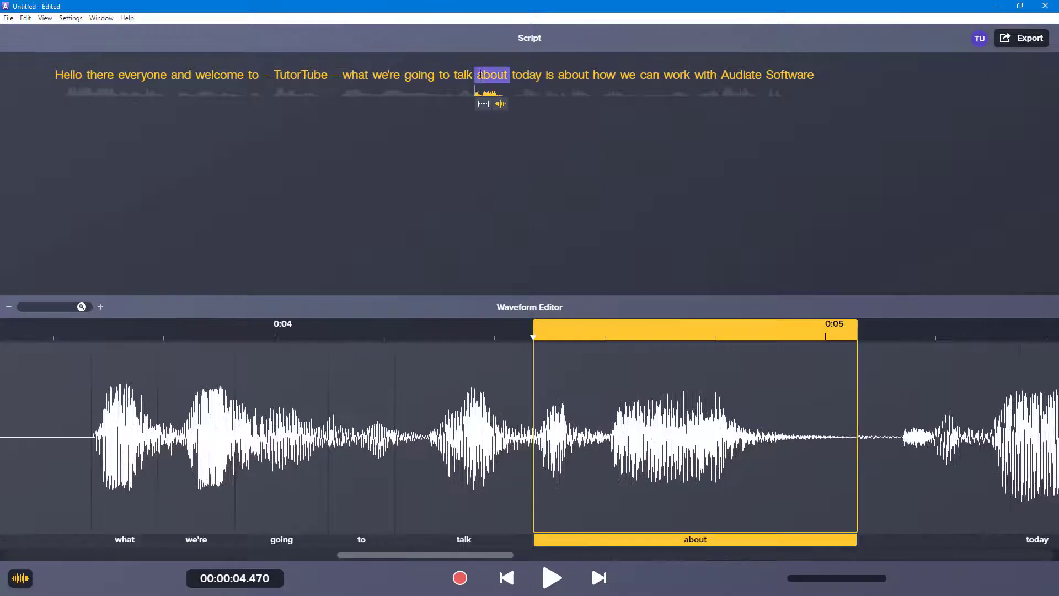
left_click(551, 579)
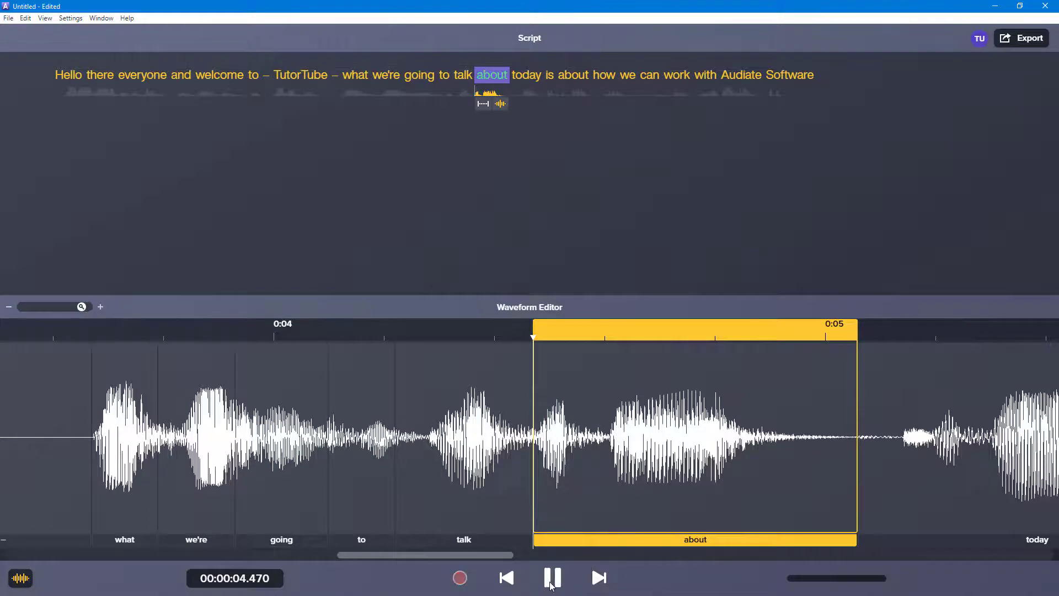
key("Tab")
left_click(444, 75)
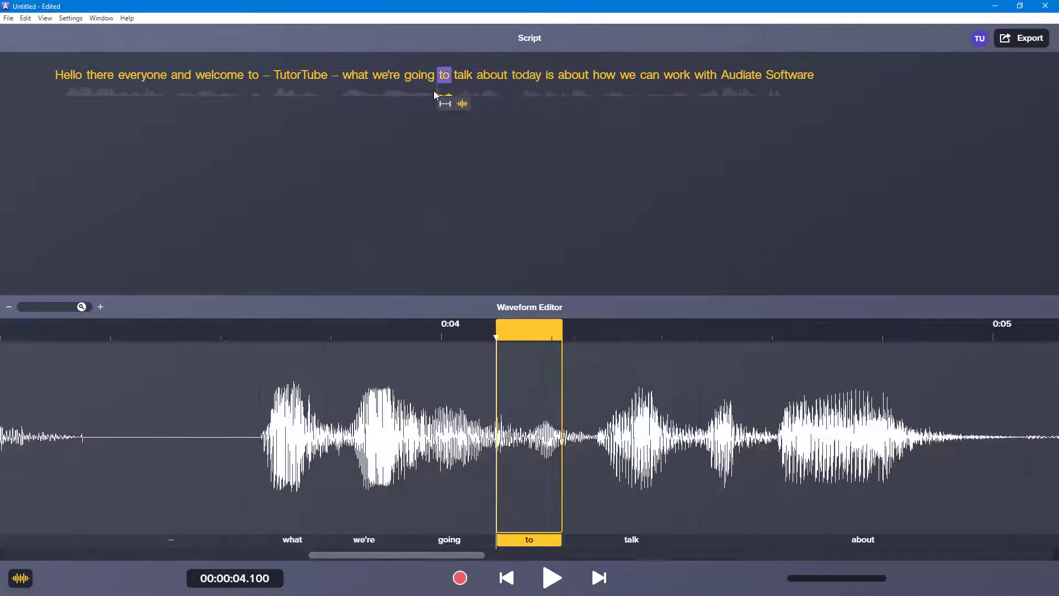
left_click(552, 579)
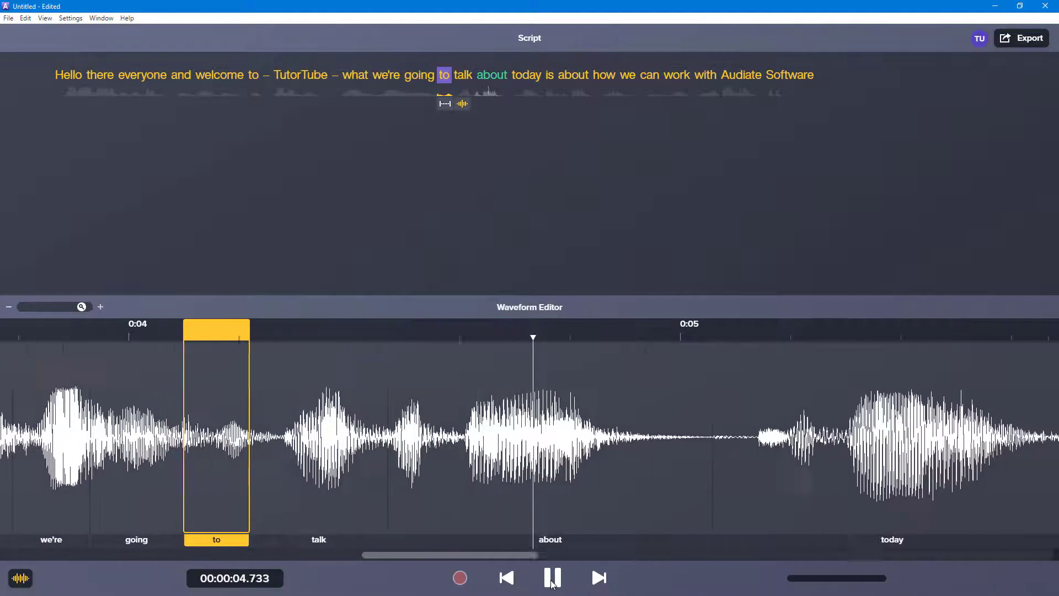
left_click(552, 579)
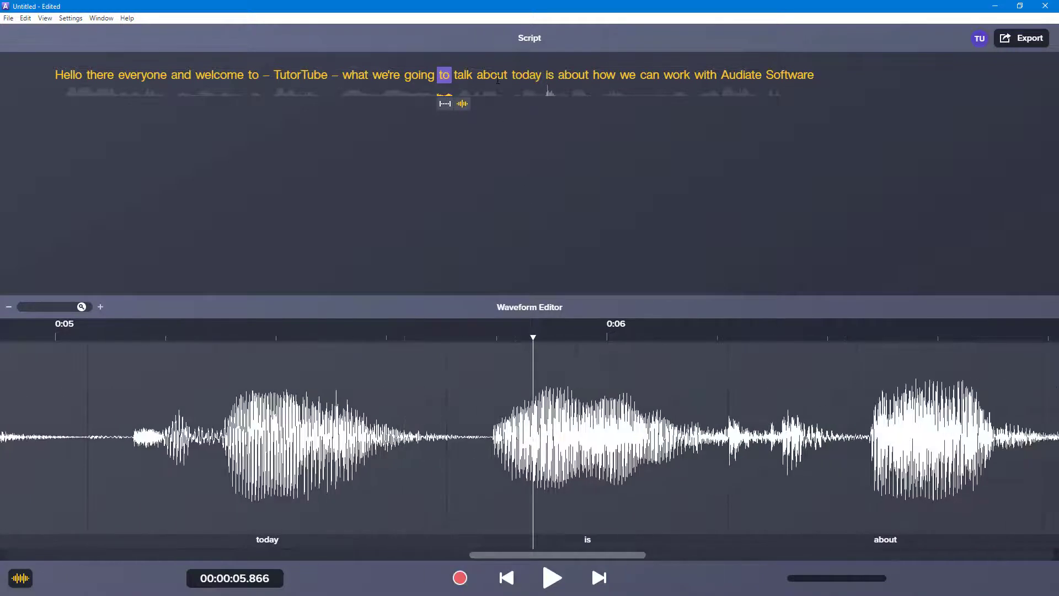
Delete about 0.1 s of the pause between "about" and "today" and play back the result from "talk".
double_click(498, 76)
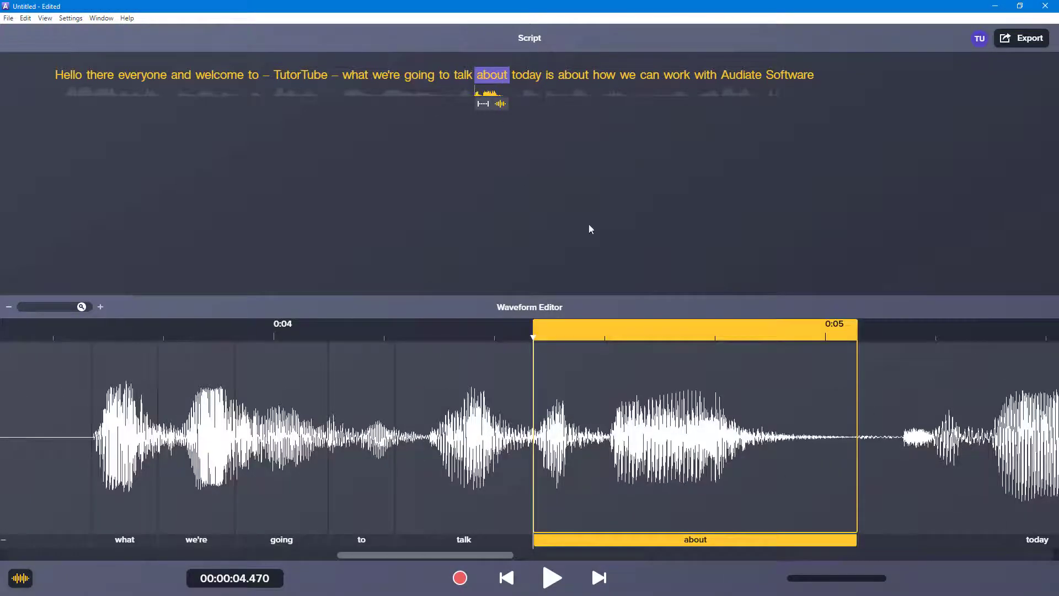
left_click_drag(857, 442, 829, 435)
right_click(849, 437)
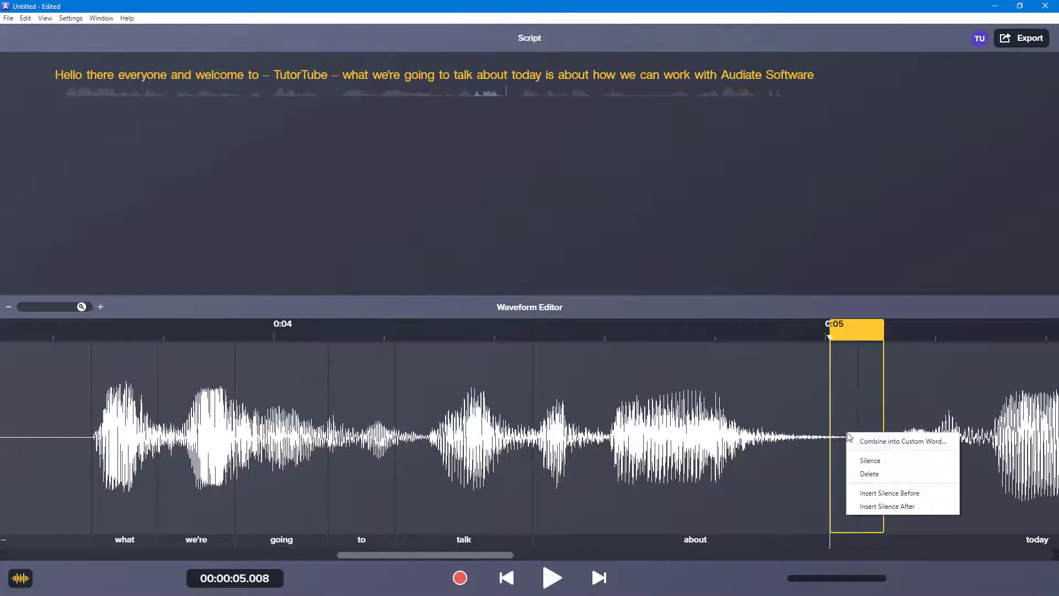
left_click(876, 473)
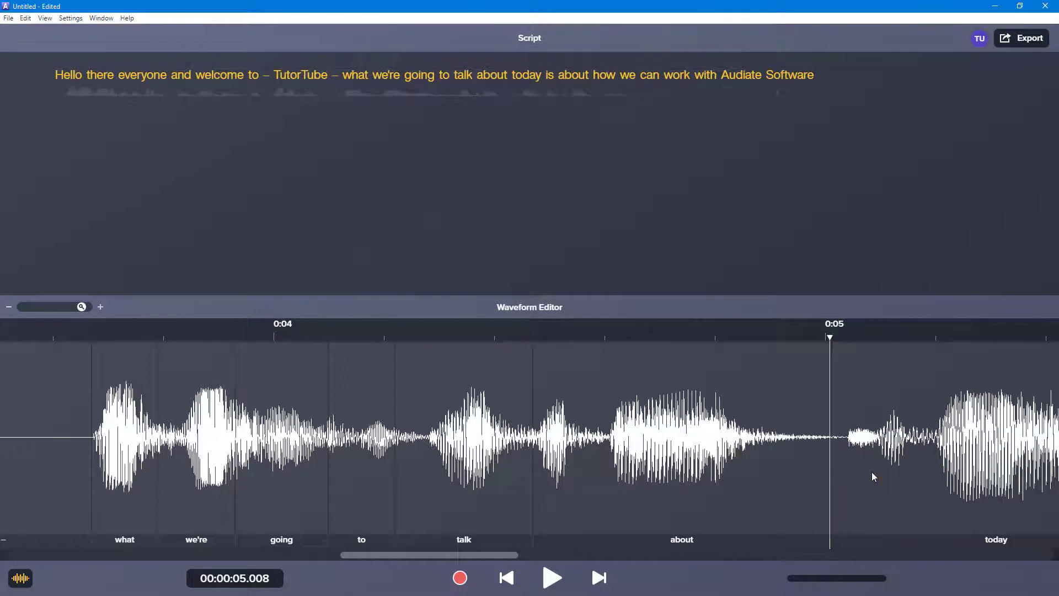
left_click(427, 420)
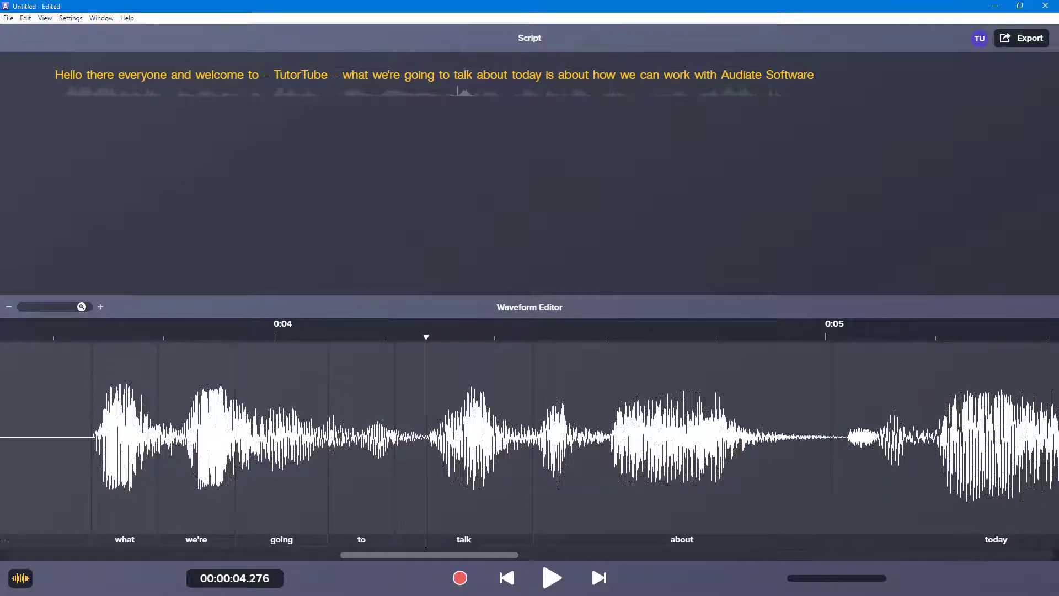
left_click(548, 578)
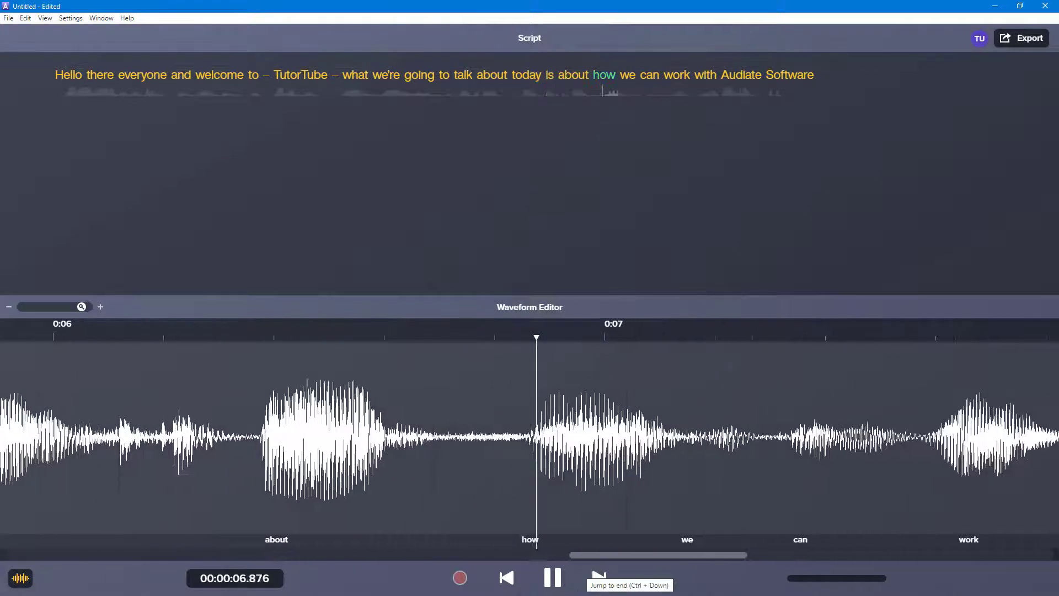
left_click(551, 580)
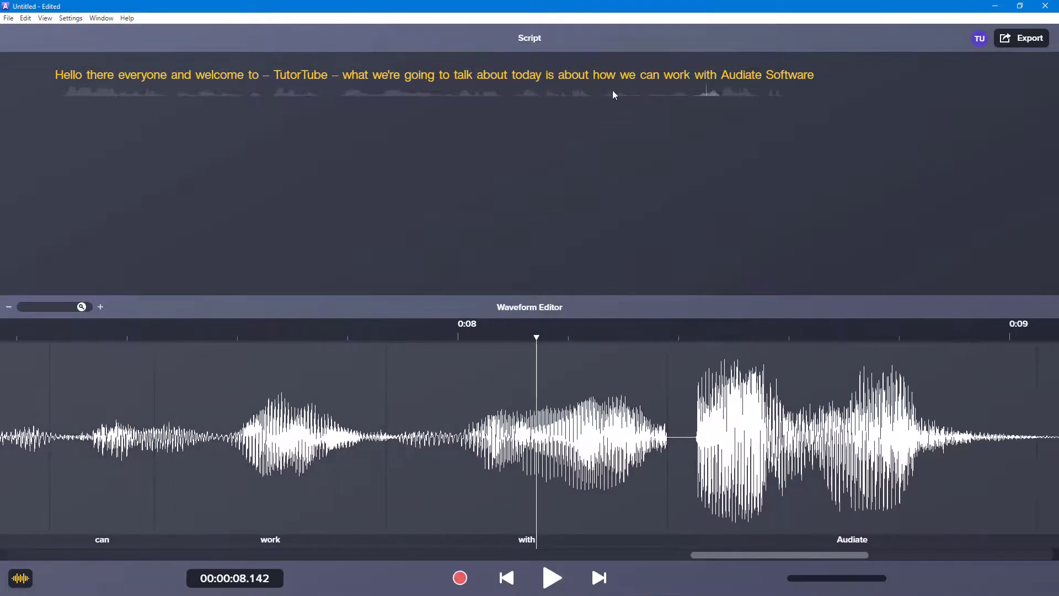
Play back the passage around "is about" and delete about 0.2 s of audio from the start of that "about".
double_click(568, 82)
left_click(286, 436)
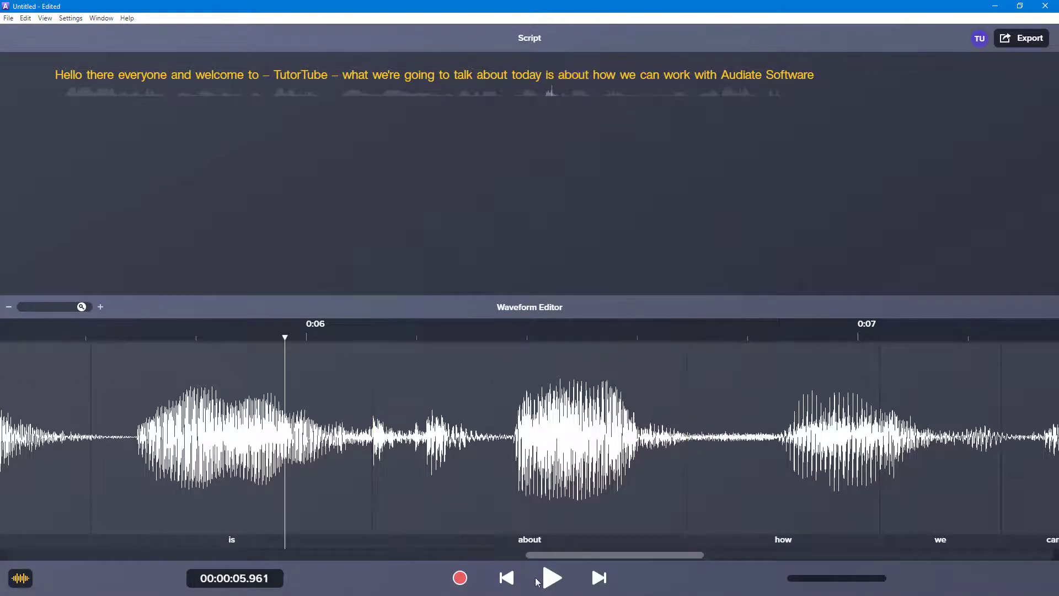
left_click(552, 579)
left_click(552, 579)
left_click(350, 436)
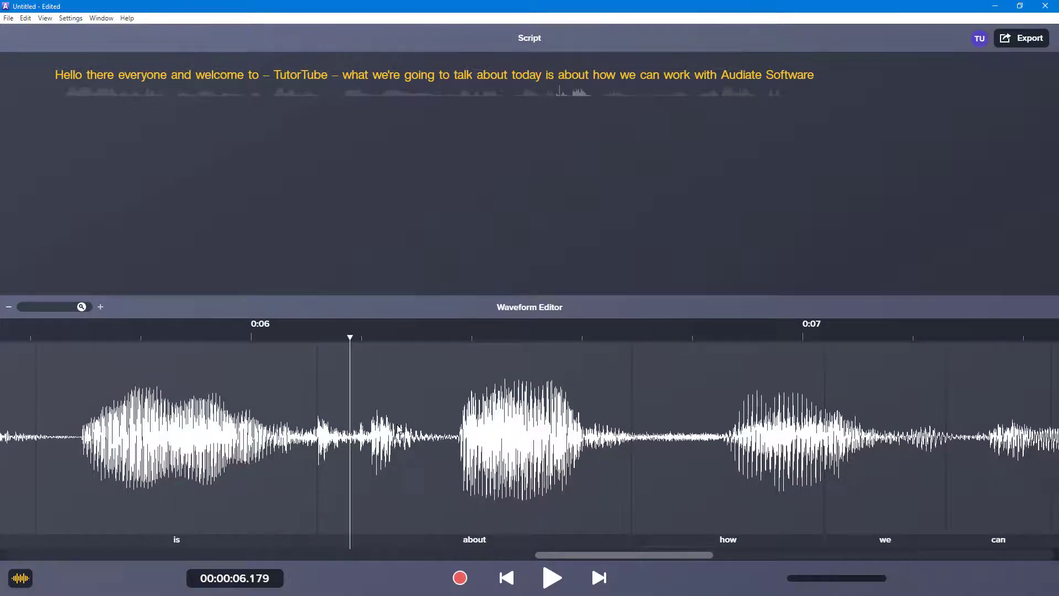
left_click(333, 435)
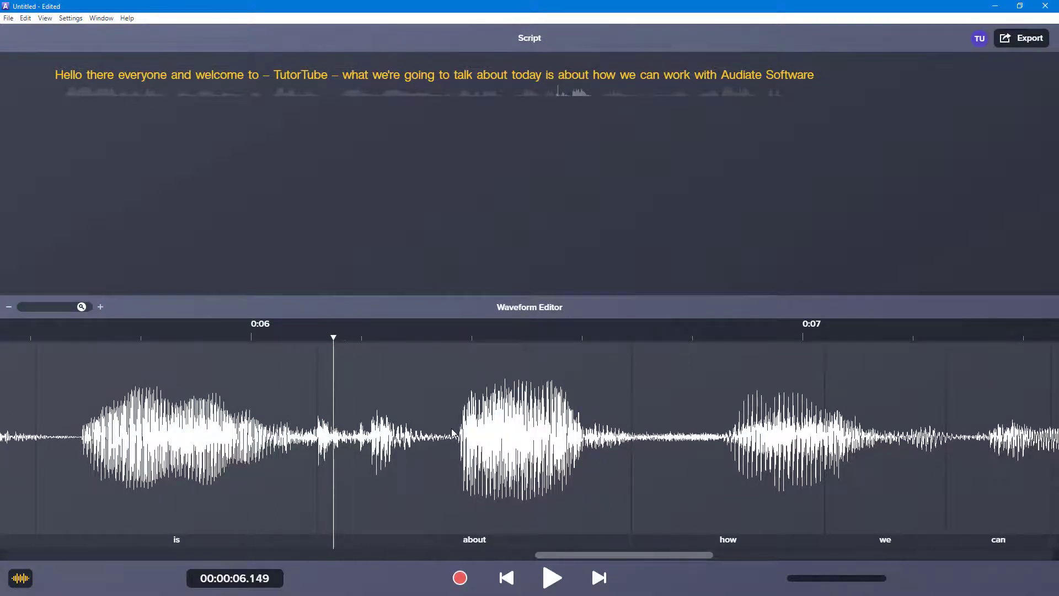
left_click_drag(453, 434, 597, 435)
left_click(413, 436)
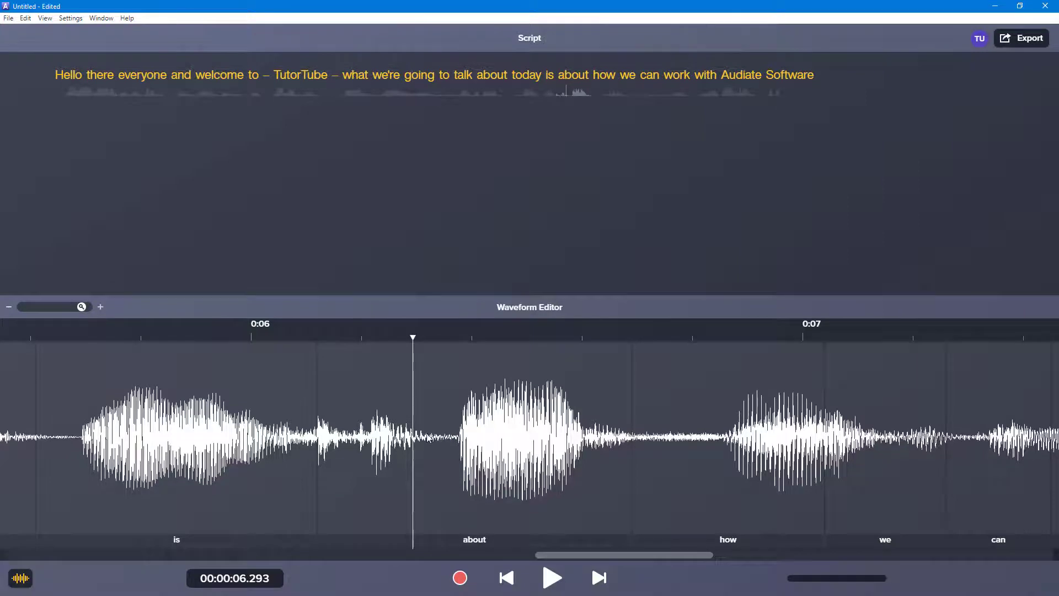
left_click_drag(426, 437, 319, 436)
key("Delete")
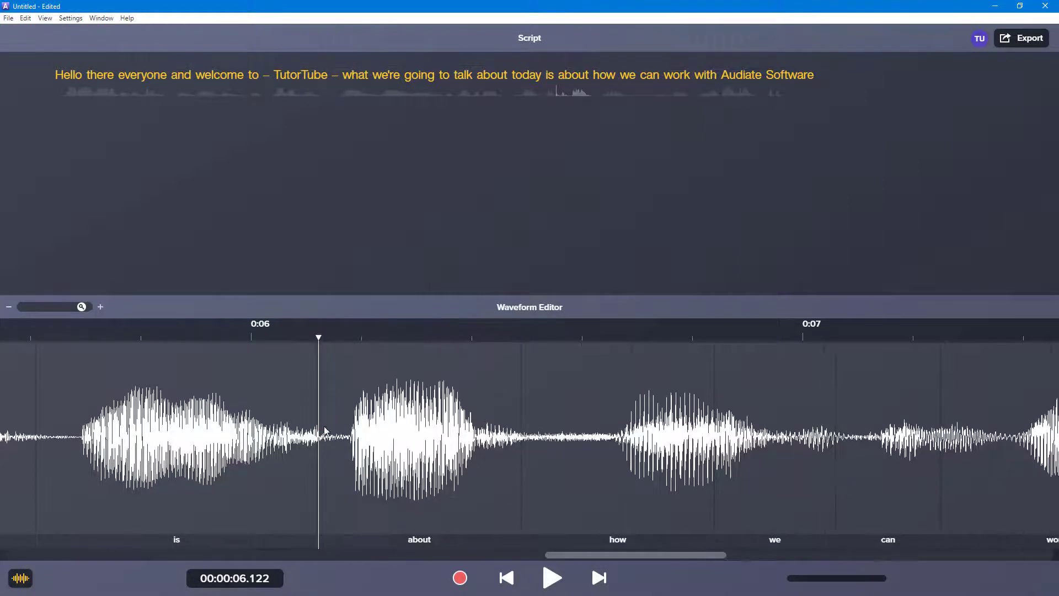
Play back the shortened passage from "is", and replay from "today" through to "Software".
left_click(236, 427)
left_click(552, 578)
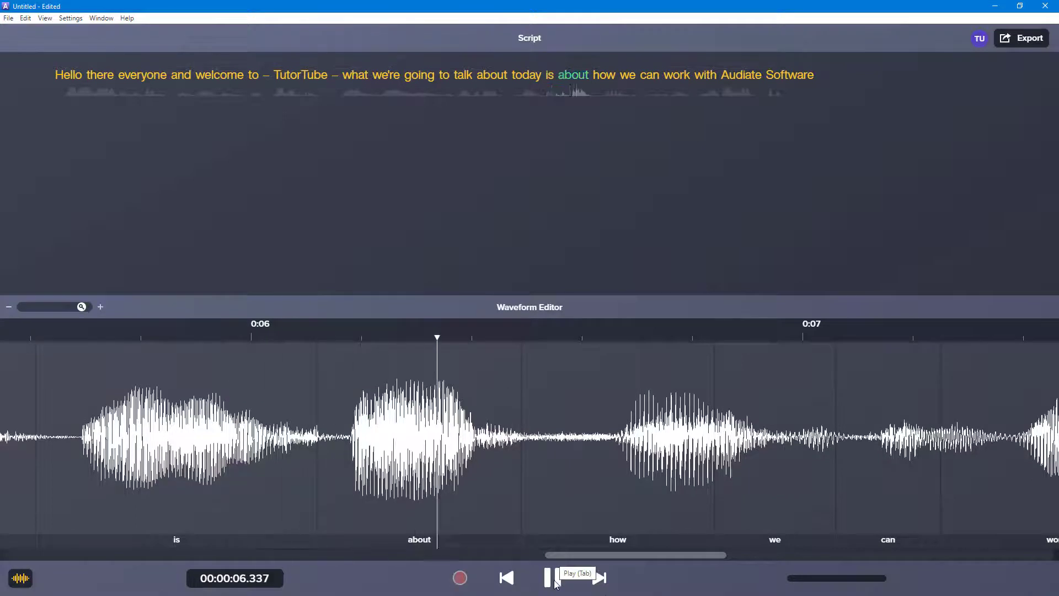
left_click(552, 578)
left_click(234, 444)
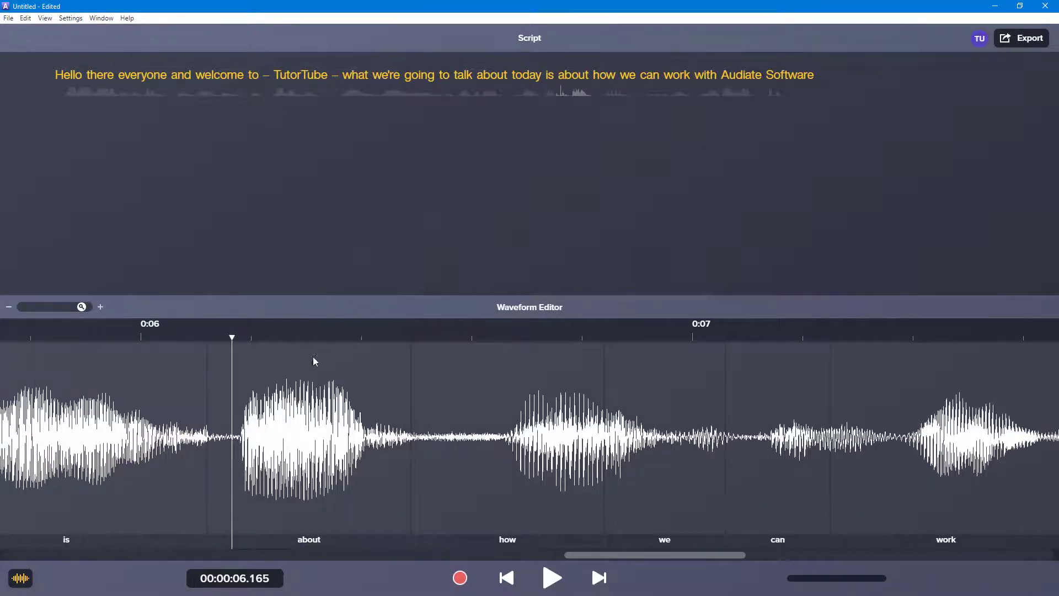
double_click(532, 75)
left_click(552, 578)
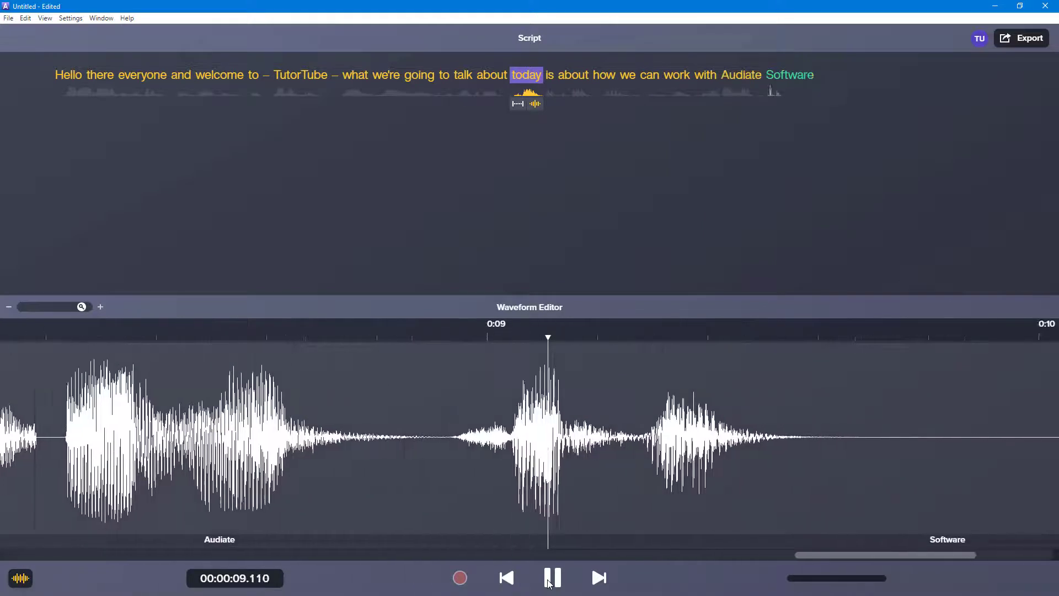
left_click(549, 579)
Examine the short gap between "with" and "Audiate" in the waveform and play back from within it.
left_click_drag(842, 554, 767, 557)
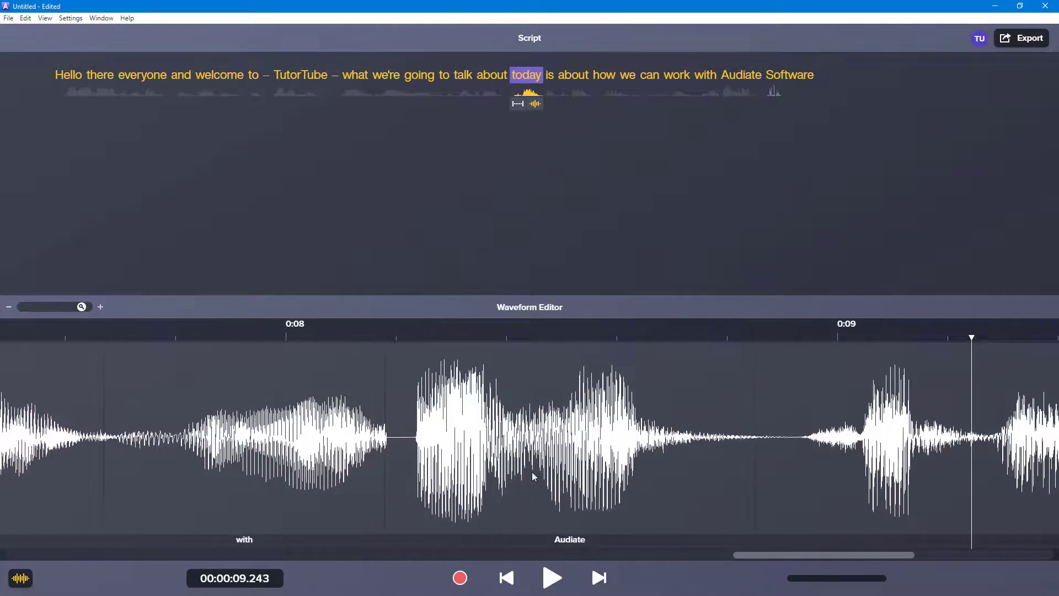
left_click(395, 428)
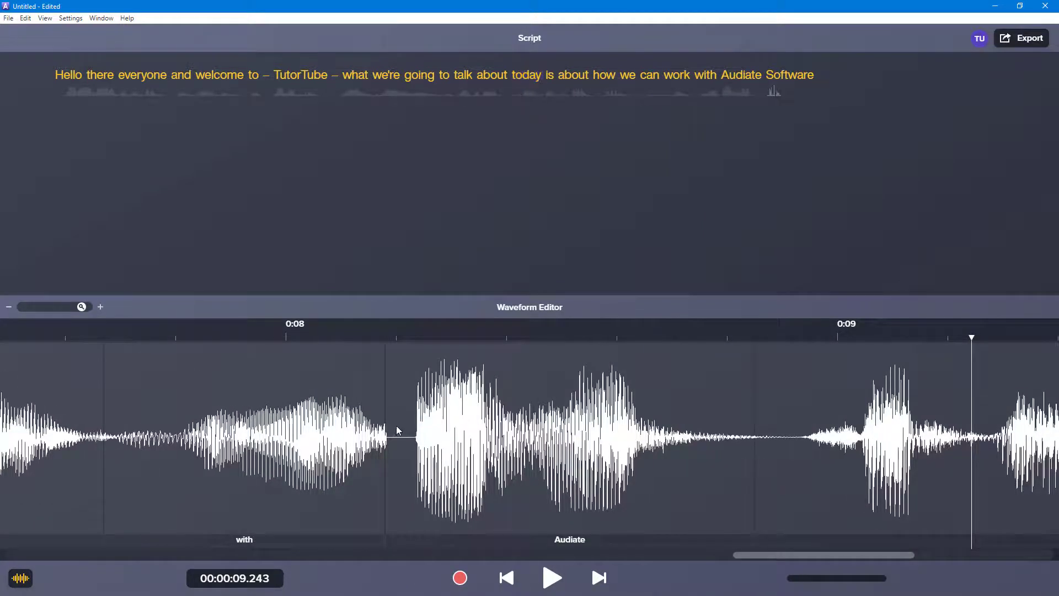
left_click(602, 409)
left_click(560, 545)
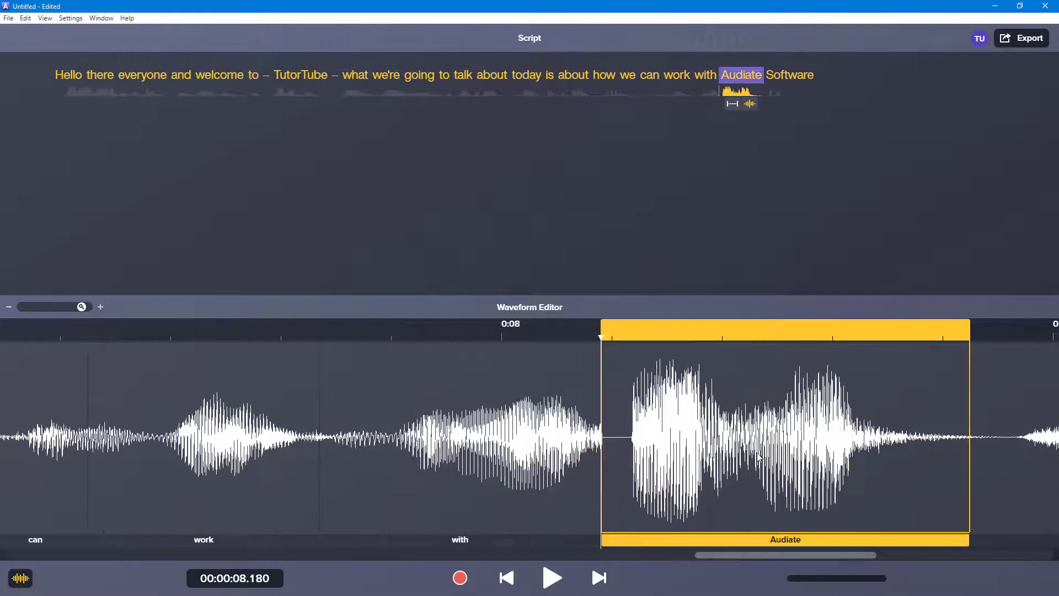
left_click(587, 441)
left_click_drag(597, 430, 612, 397)
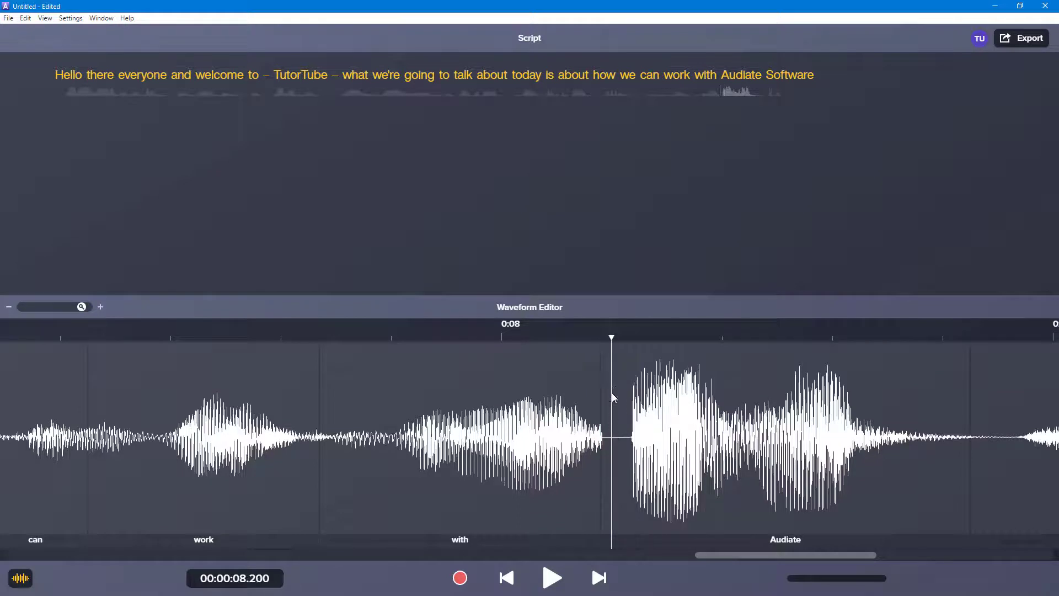
left_click(608, 488)
left_click(552, 577)
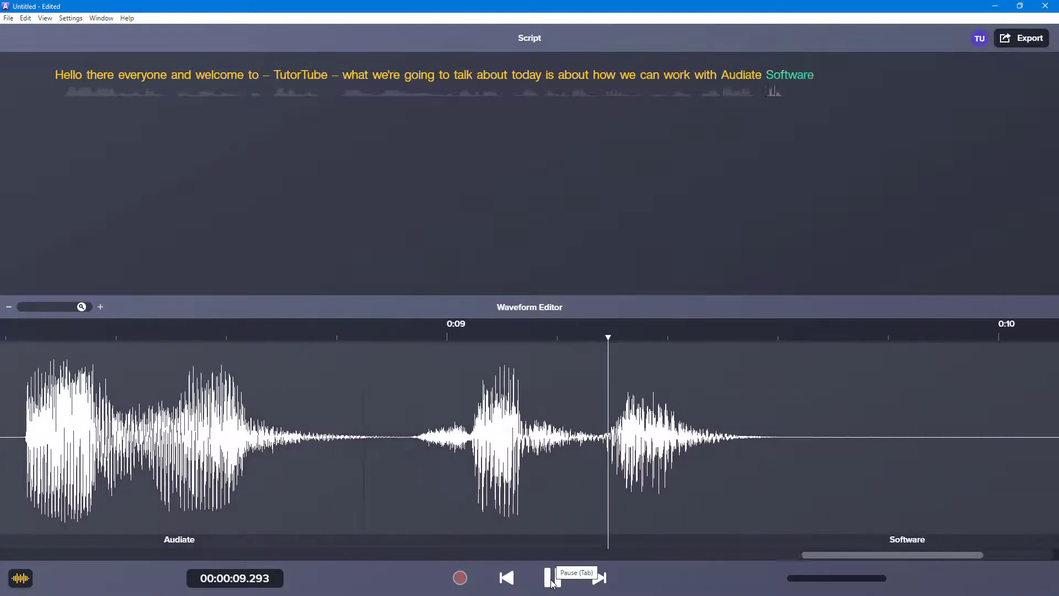
Play back the whole recording from "Hello", and hide and reshow the waveform editor.
double_click(68, 75)
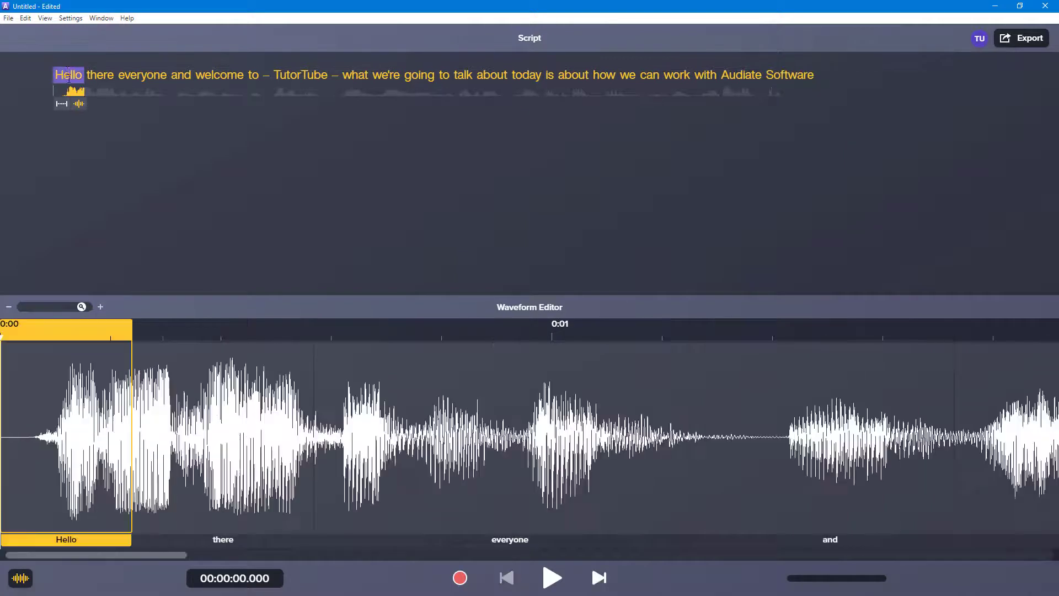
left_click(551, 583)
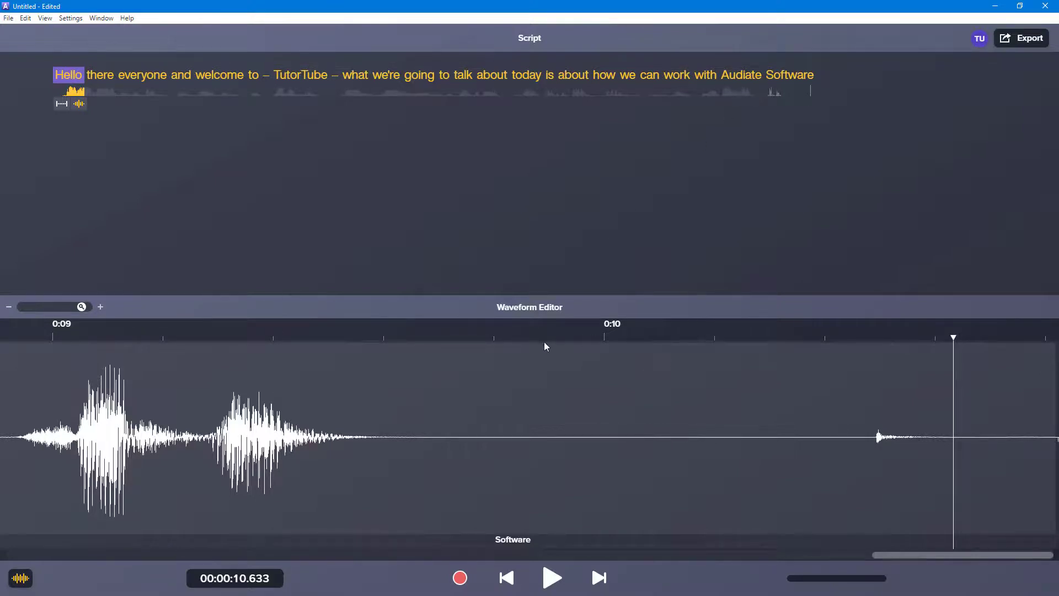
left_click(19, 579)
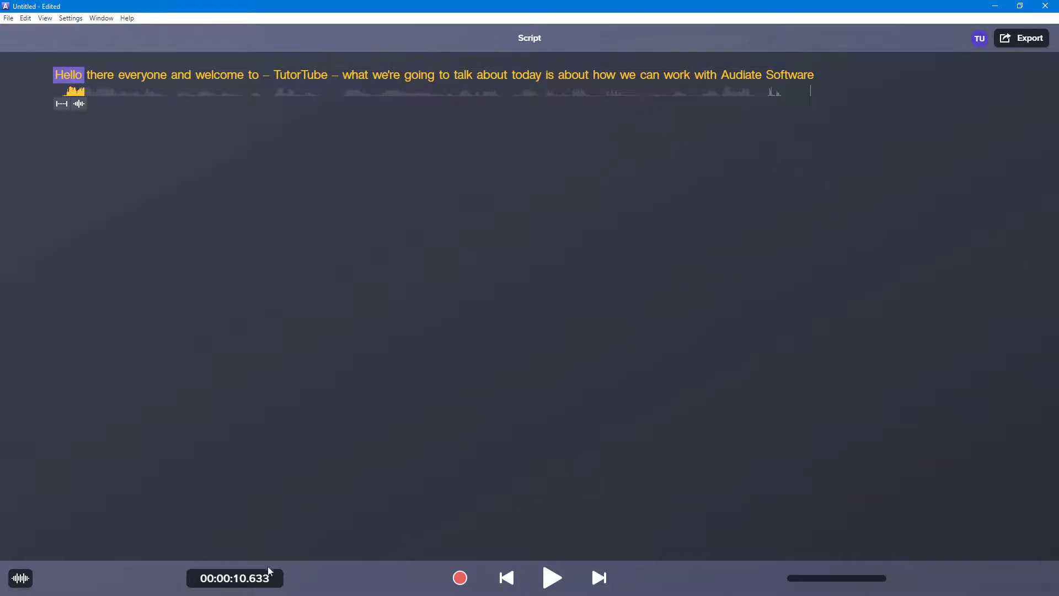
left_click(20, 579)
Select the "about" after "is" and review its silence and delete options without applying any.
left_click(222, 430)
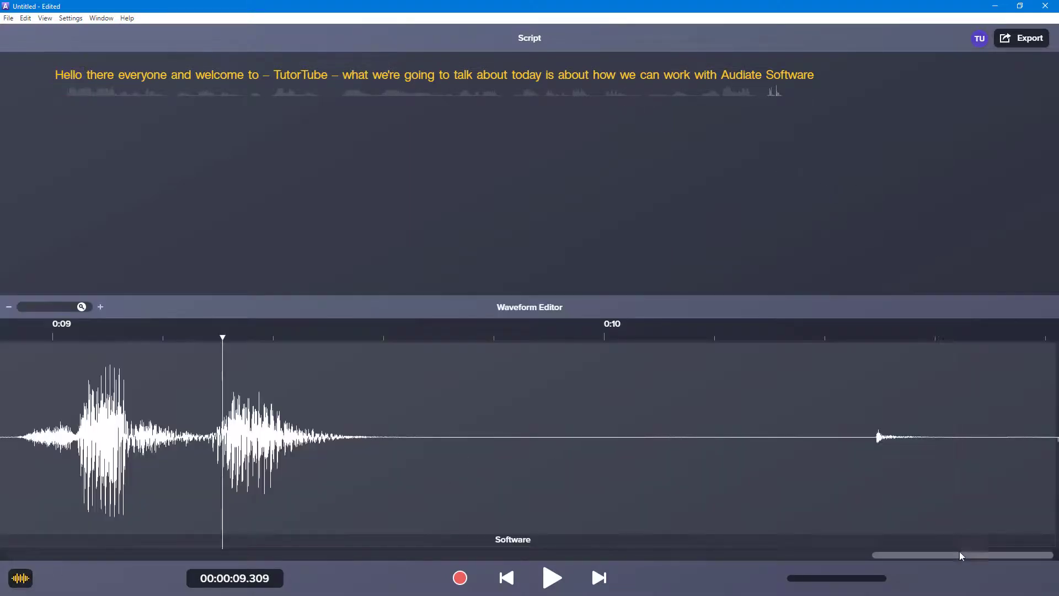
left_click_drag(946, 556, 684, 343)
double_click(570, 81)
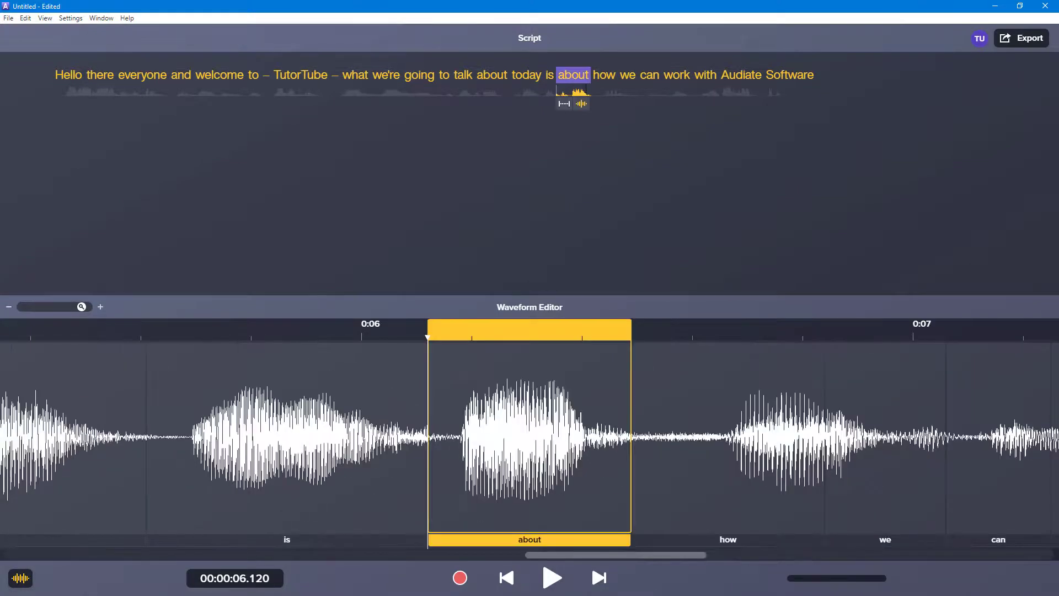
right_click(549, 544)
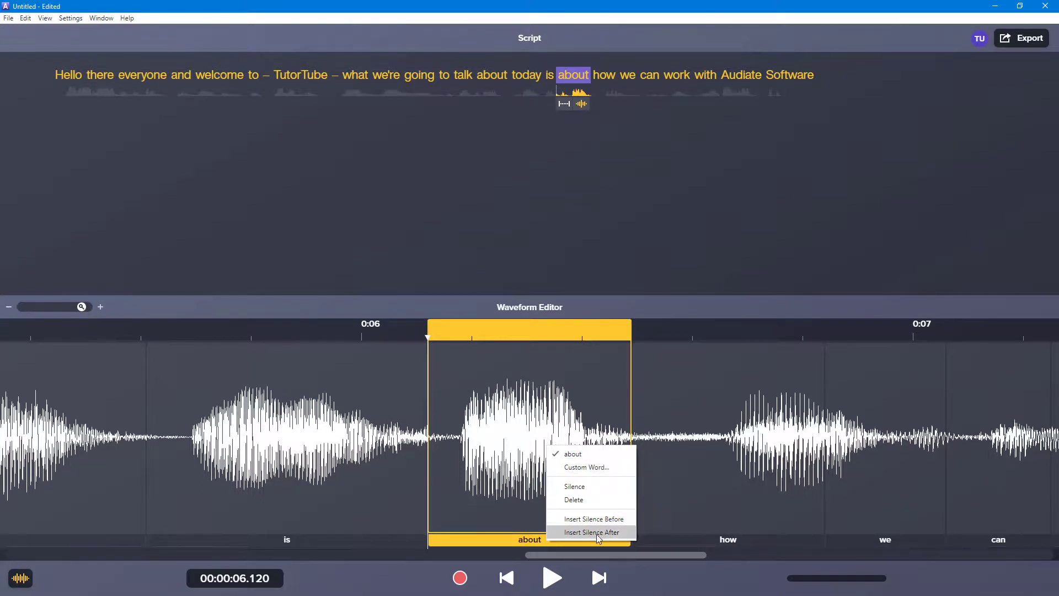
left_click(373, 506)
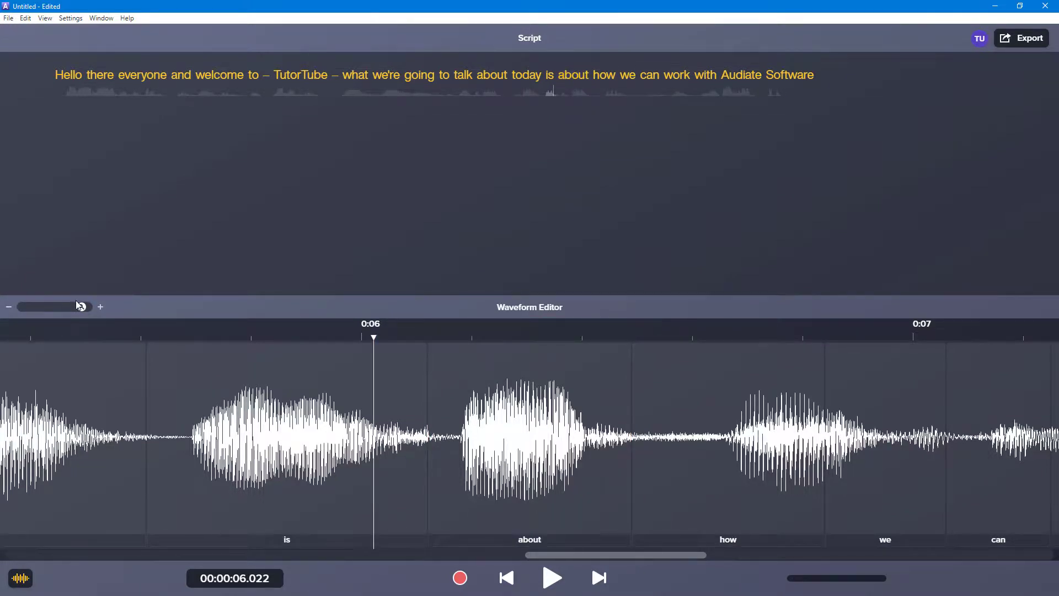
Zoom the waveform out until the whole recording fits in the editor.
left_click_drag(81, 306, 69, 309)
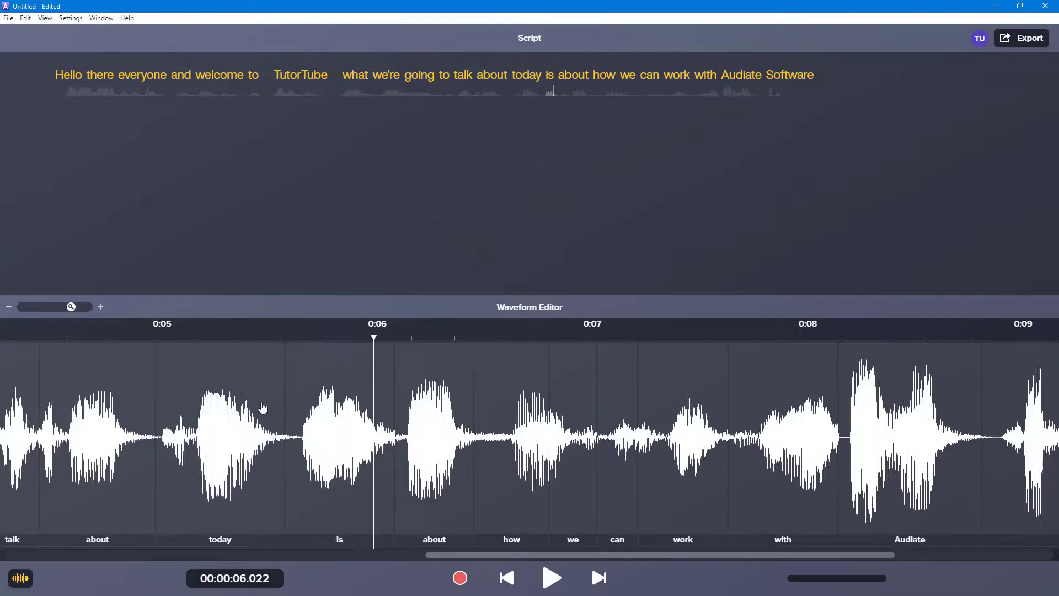
scroll(262, 408, "down", 1)
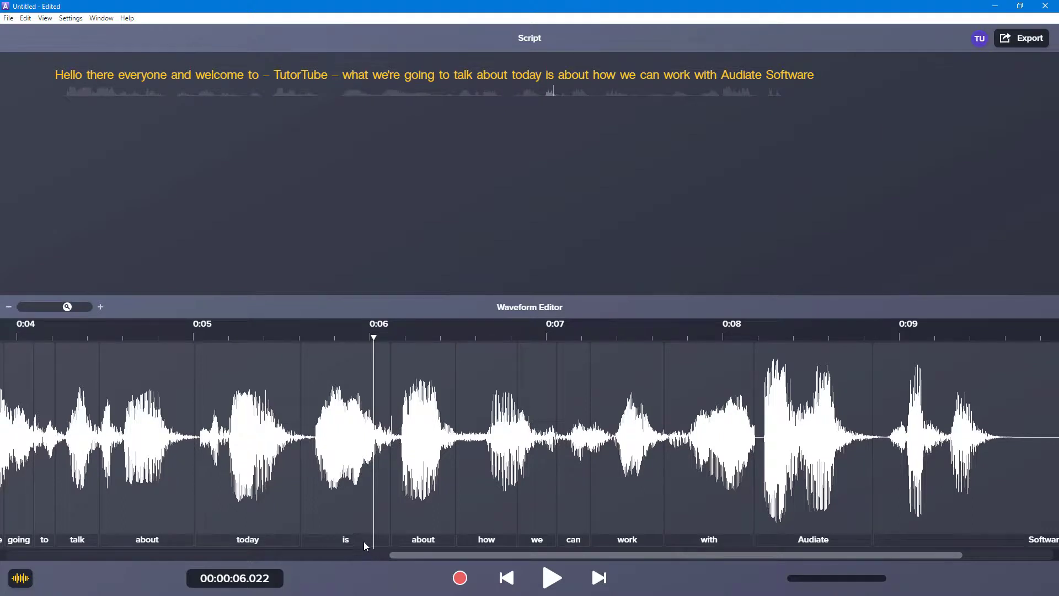
left_click(52, 308)
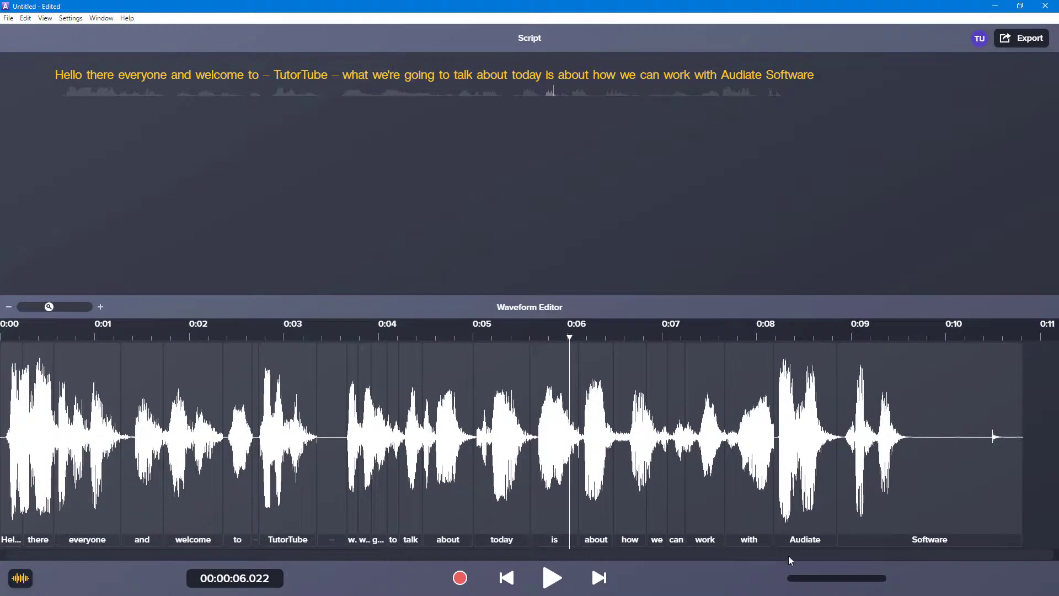